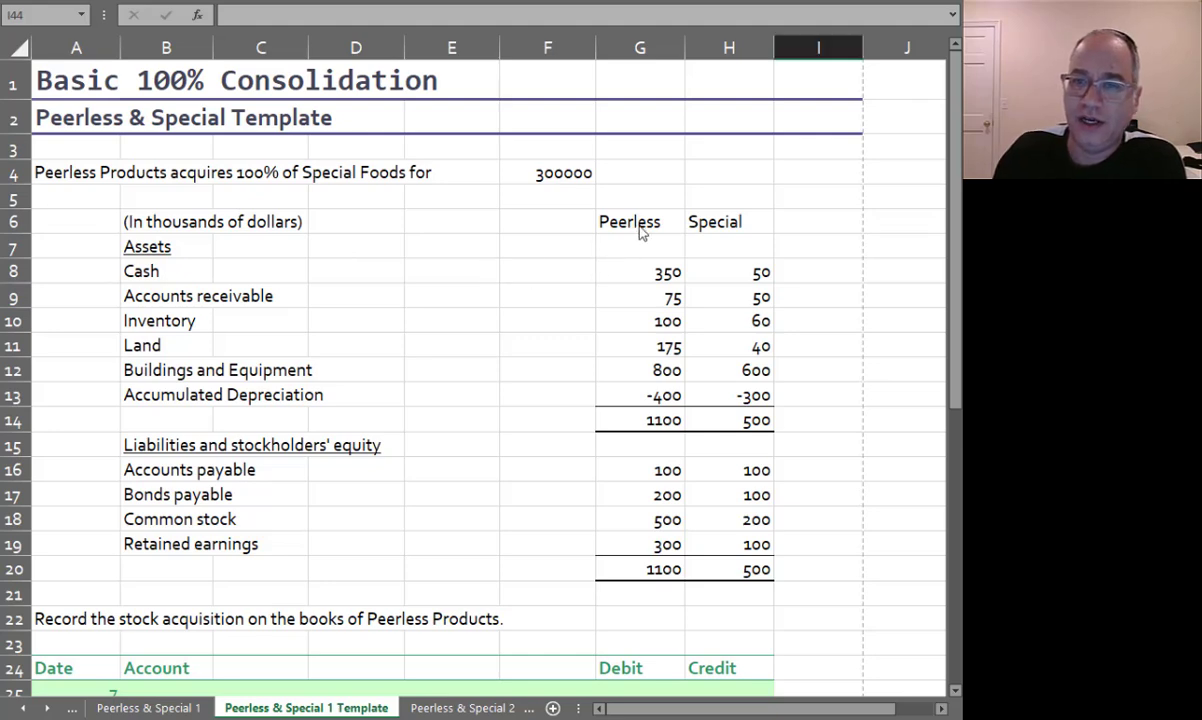
- Review both companies' balance sheet figures and Special's liabilities total formula
drag(645, 220, 706, 571)
click(705, 570)
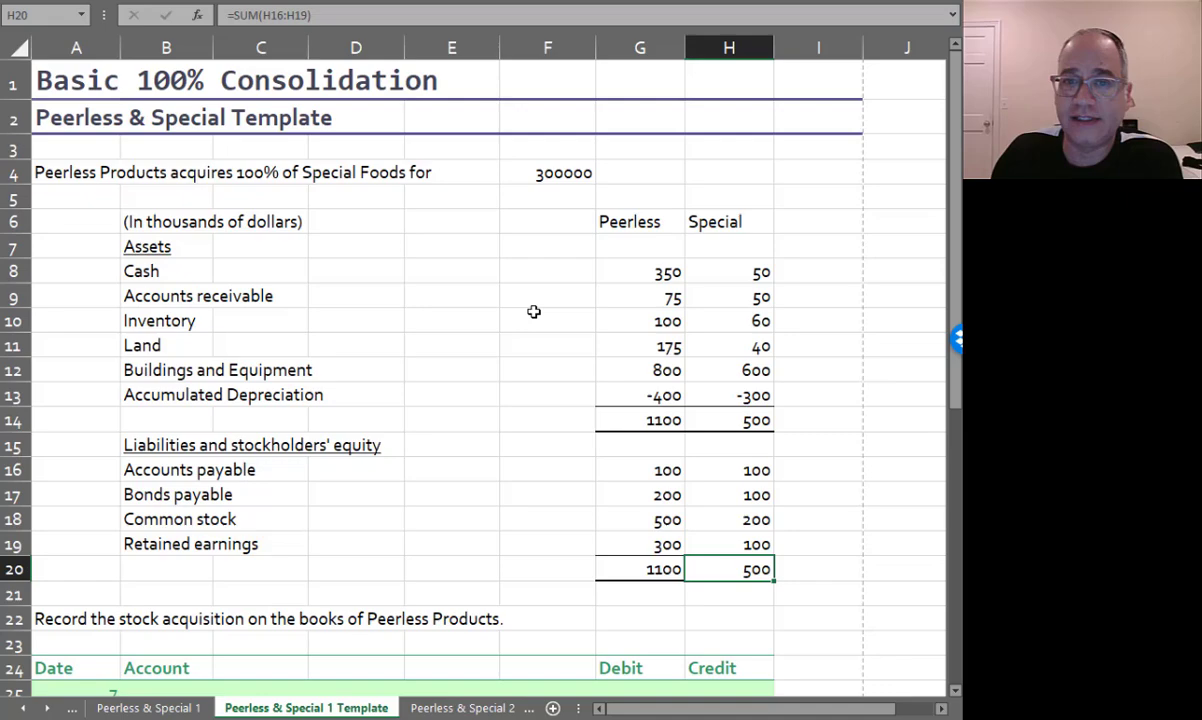
scroll(534, 312, down, 3)
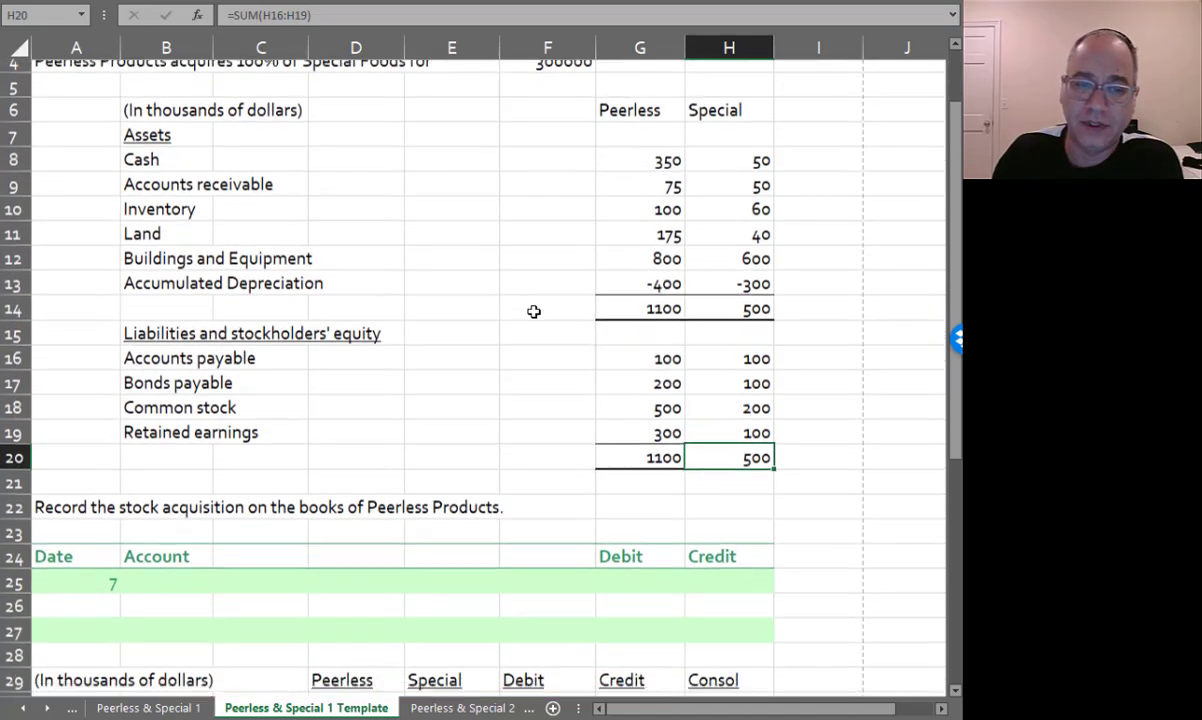
scroll(520, 318, up, 3)
scroll(434, 411, down, 3)
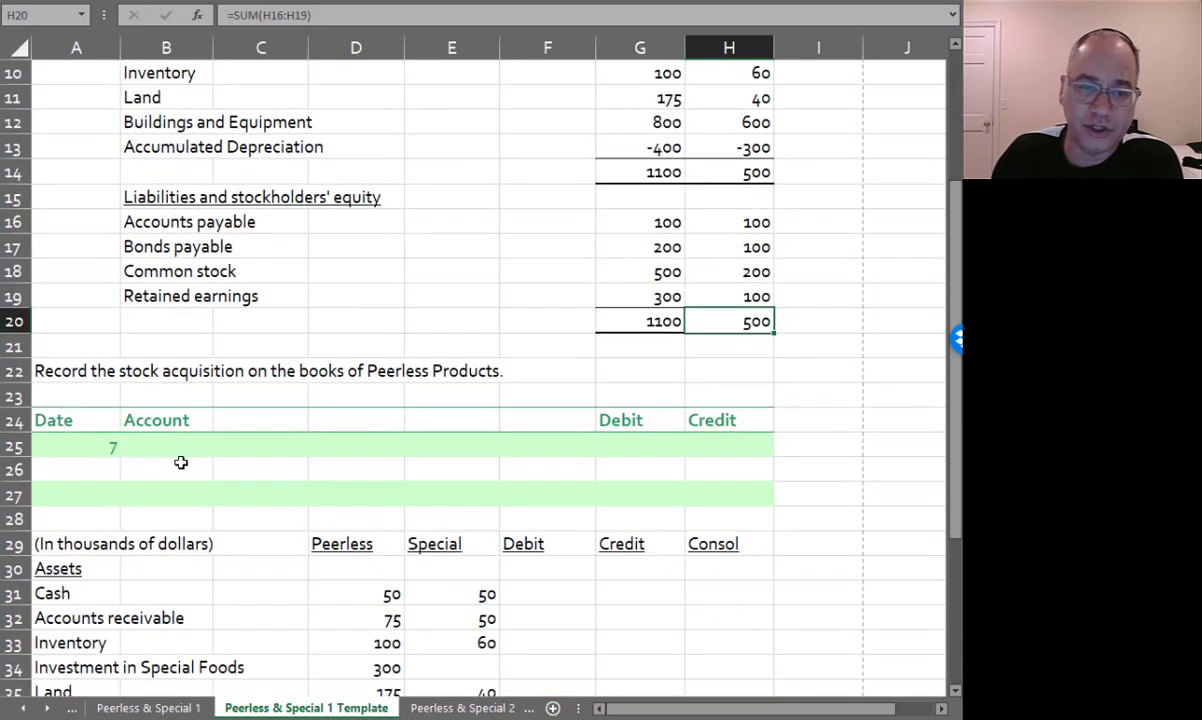
- Debit Investment in Special Foods with =F4/1000 (300) in the journal
click(165, 440)
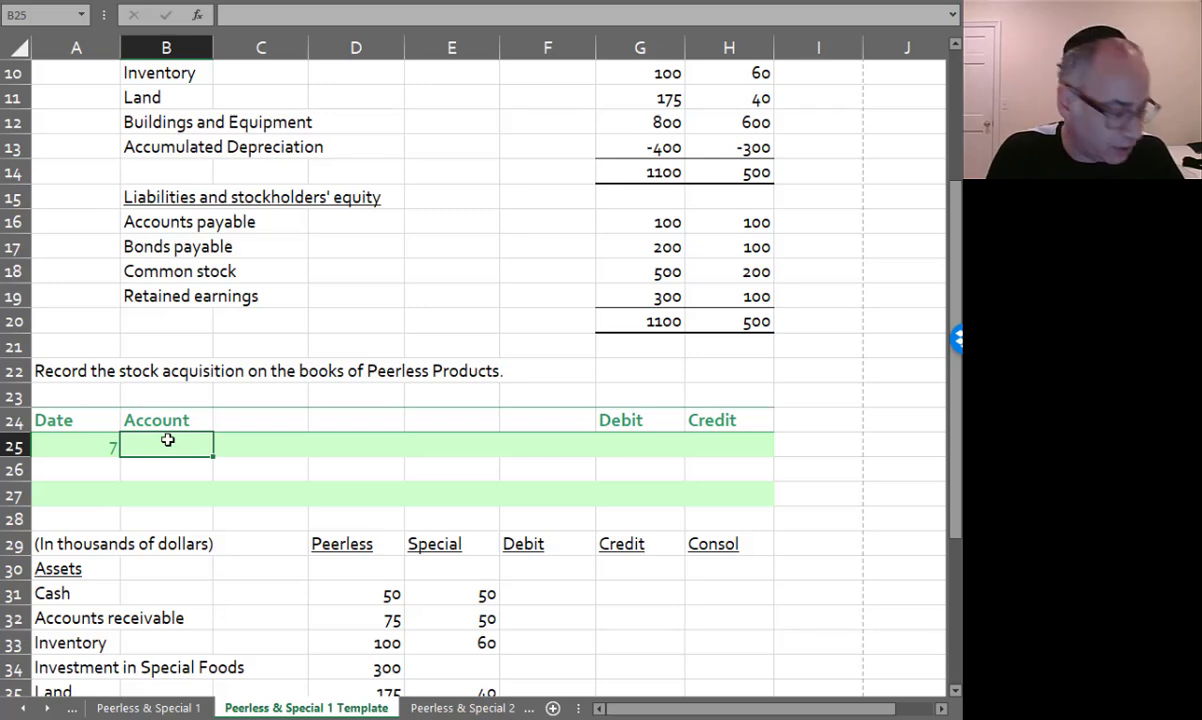
text(Investment in)
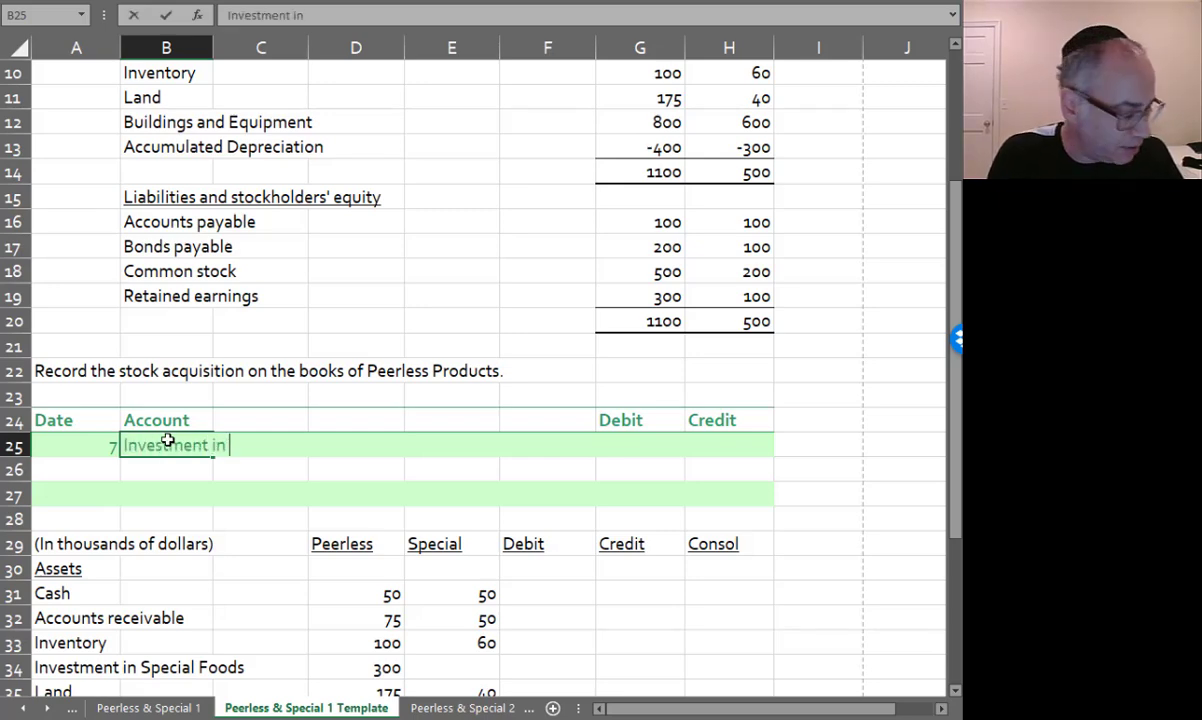
text( Special Foods)
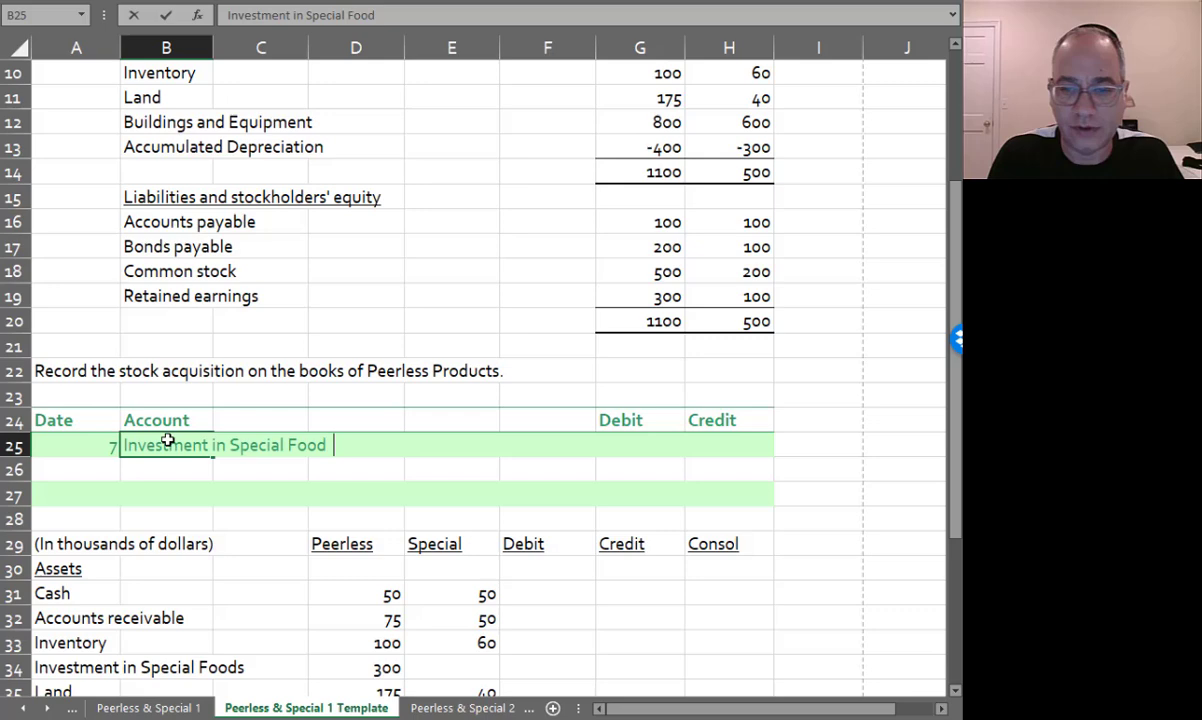
key(Tab)
key(Tab)
key(Tab)
key(Tab)
key(Tab)
text(=)
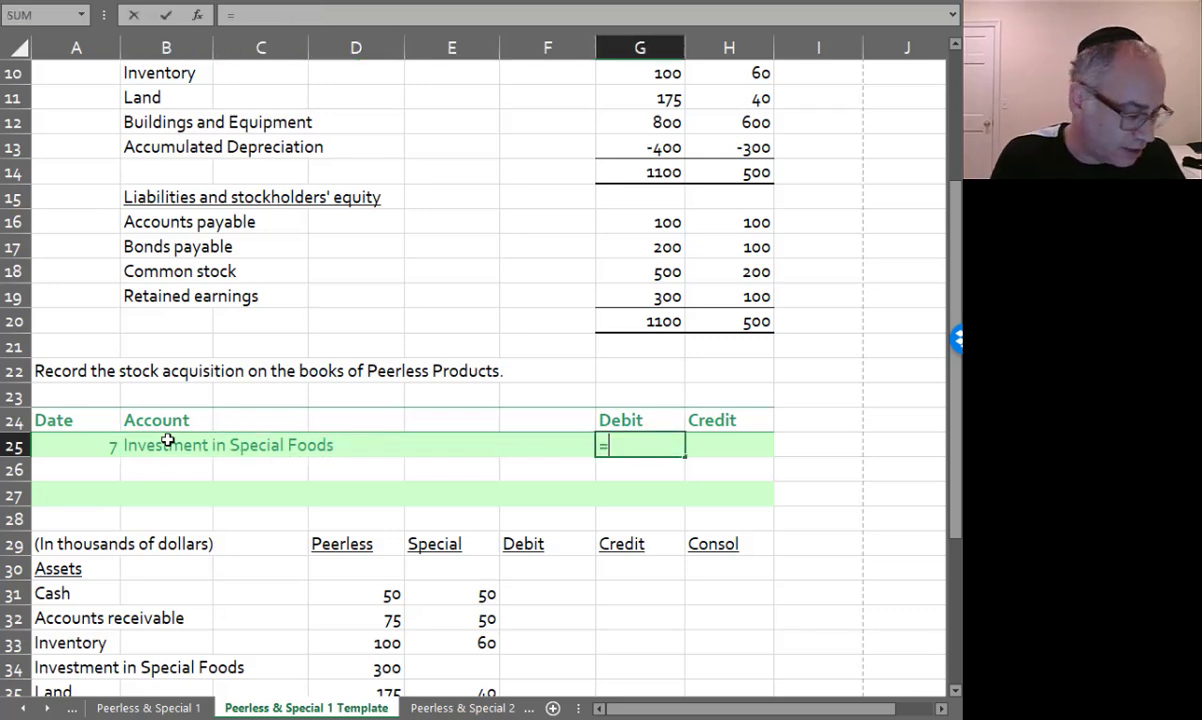
scroll(167, 441, up, 3)
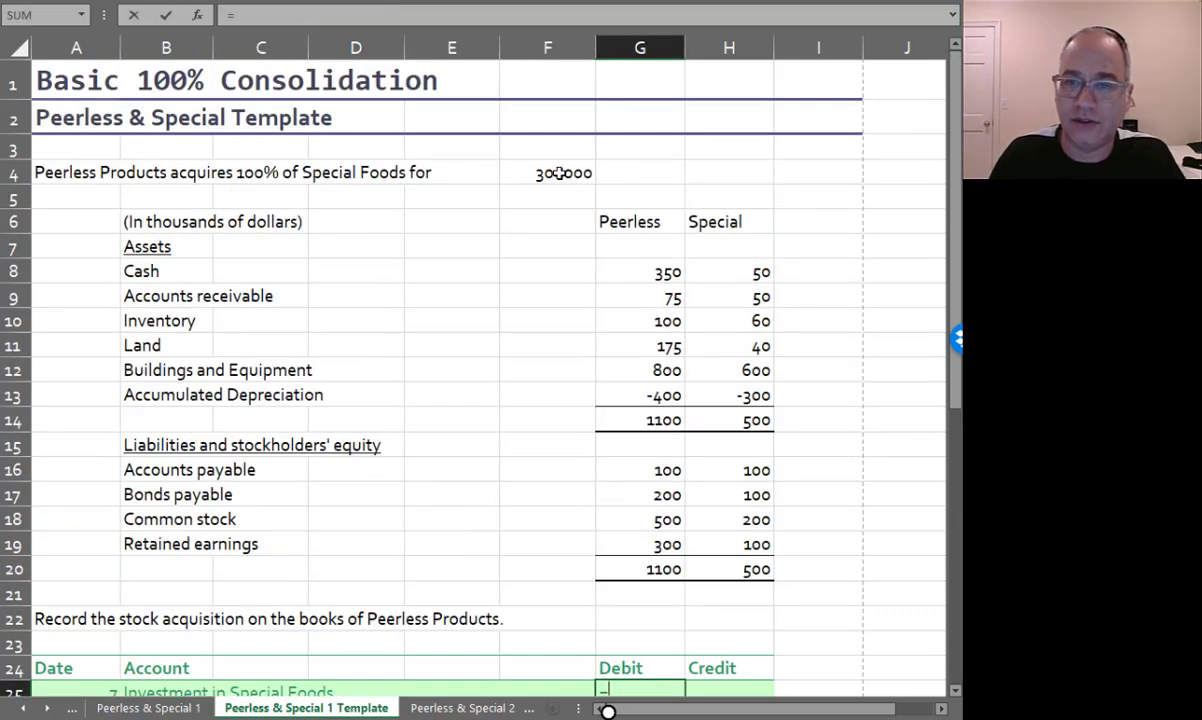
click(555, 173)
text(/1000)
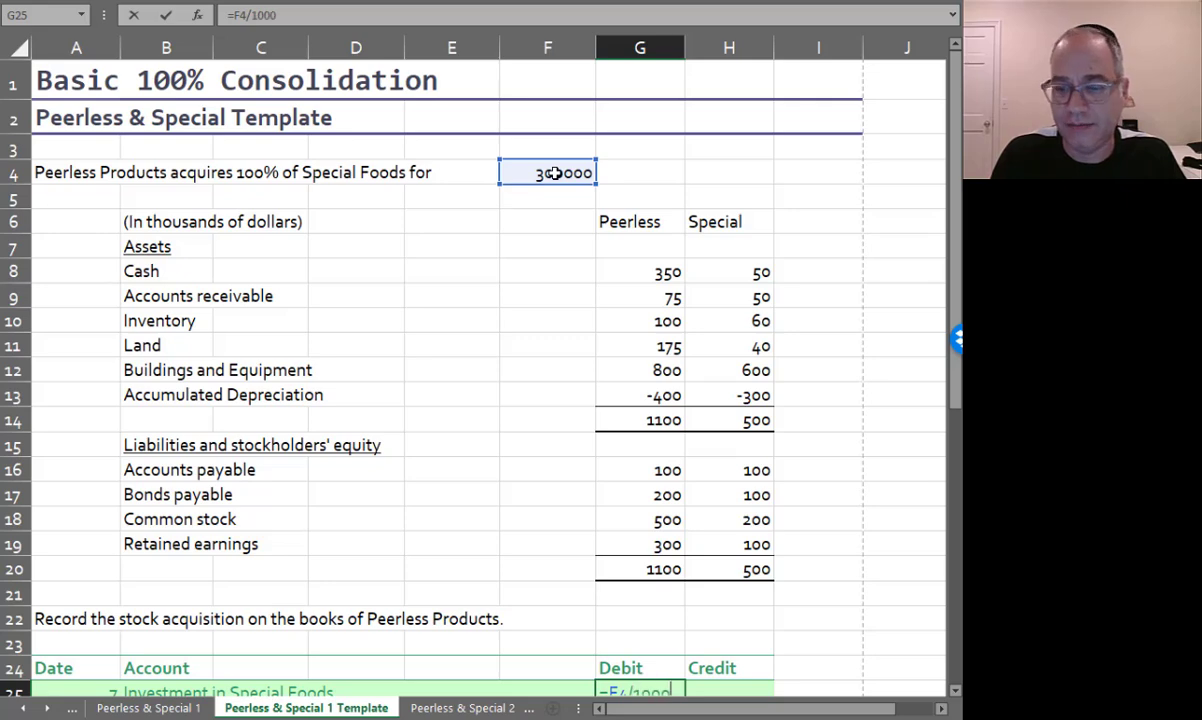
key(Return)
- Credit Cash with a formula matching the 300 debit
key(Tab)
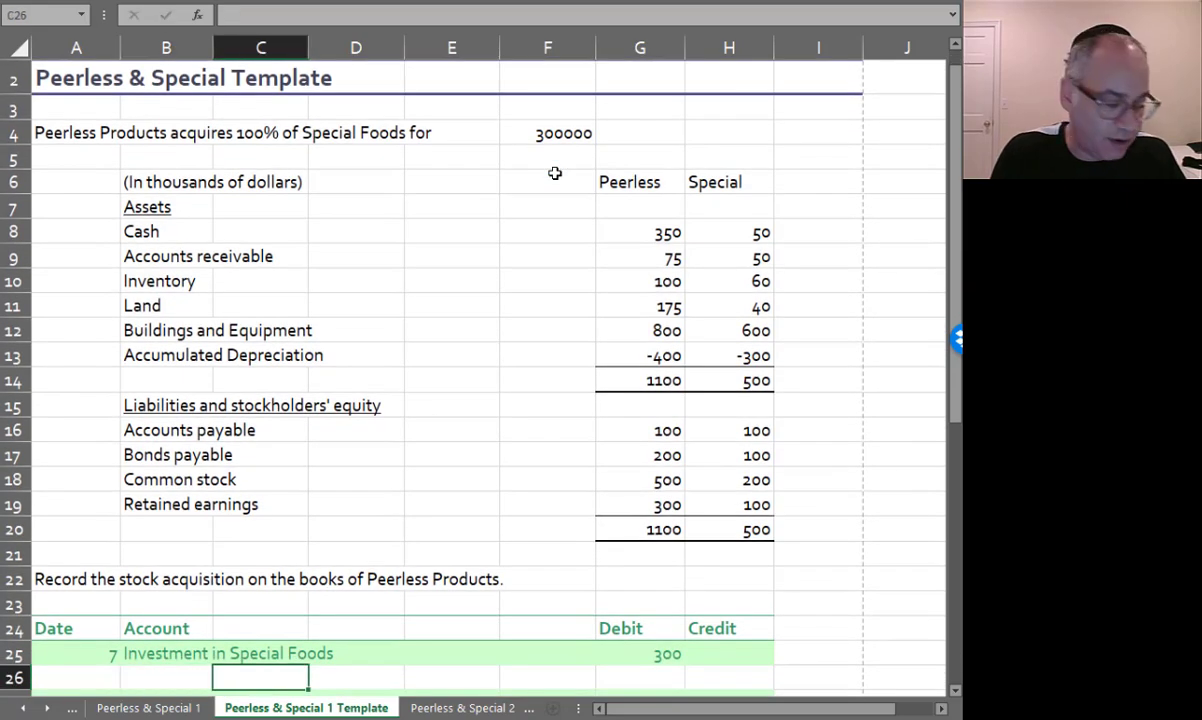
text(Cash)
key(Tab)
key(Tab)
key(Tab)
key(Tab)
key(Tab)
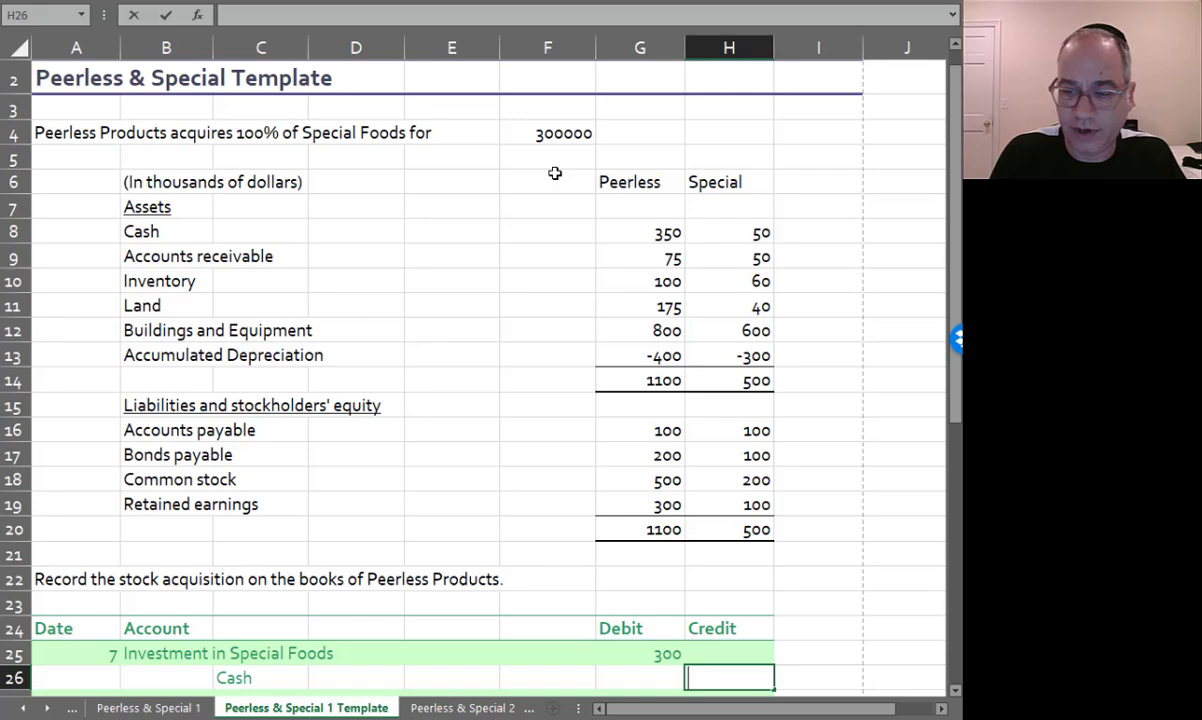
text(=)
key(Up)
key(Left)
key(Return)
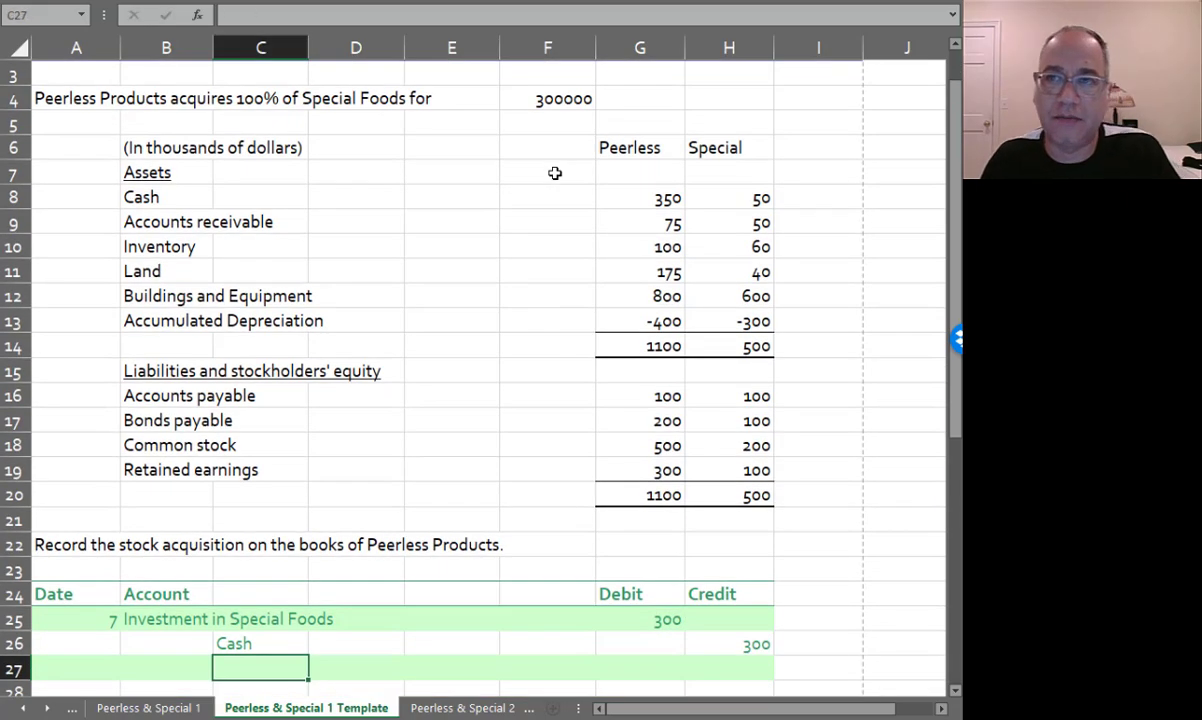
- Scroll to the consolidation table and check the Peerless Assets and liabilities heading cells
scroll(555, 173, down, 7)
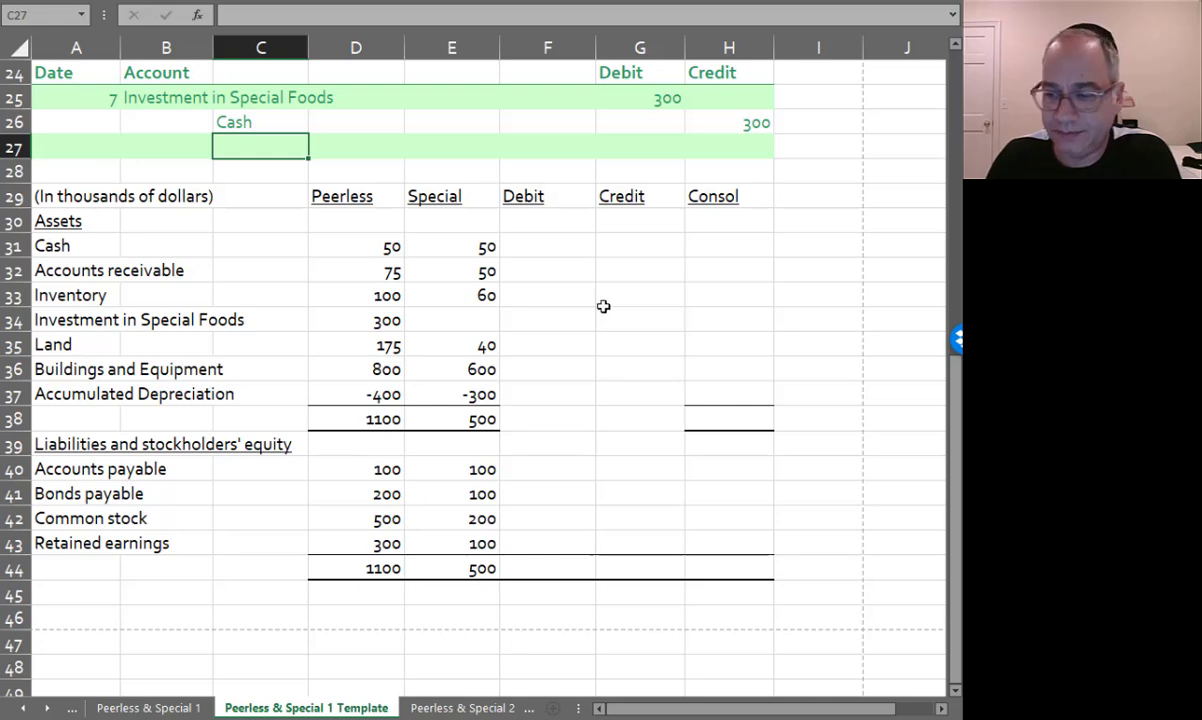
scroll(800, 504, up, 1)
scroll(800, 504, down, 2)
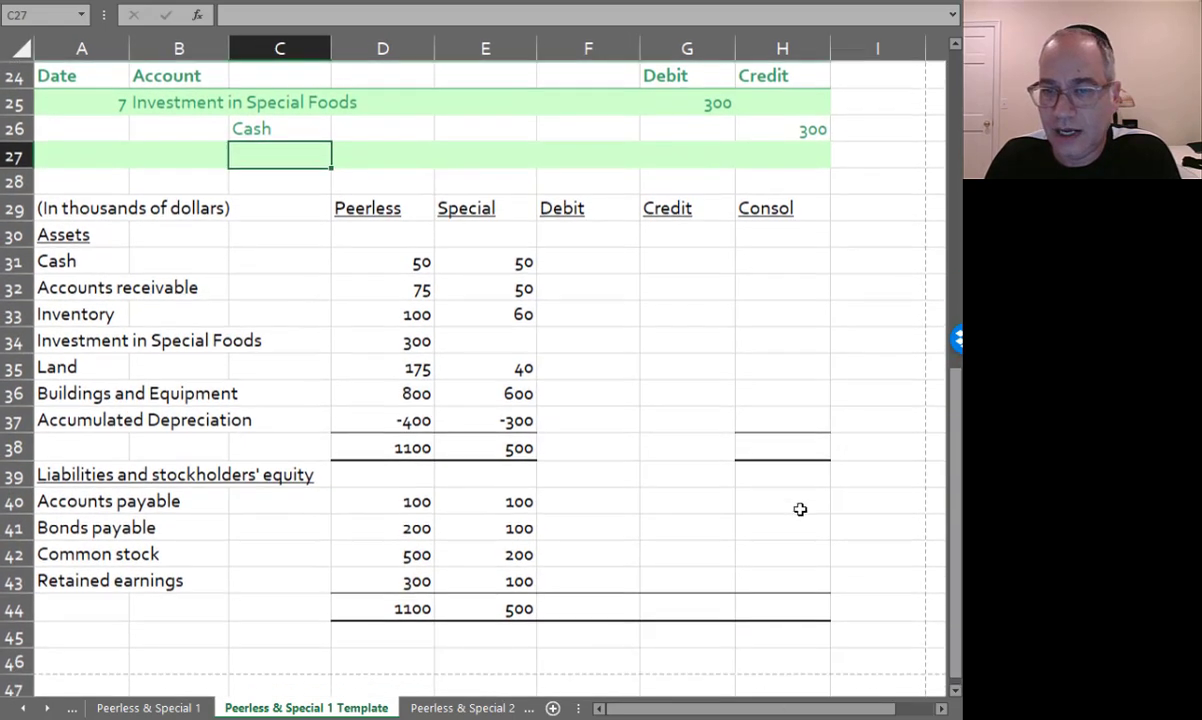
ctrl+scroll(712, 350, up, 1)
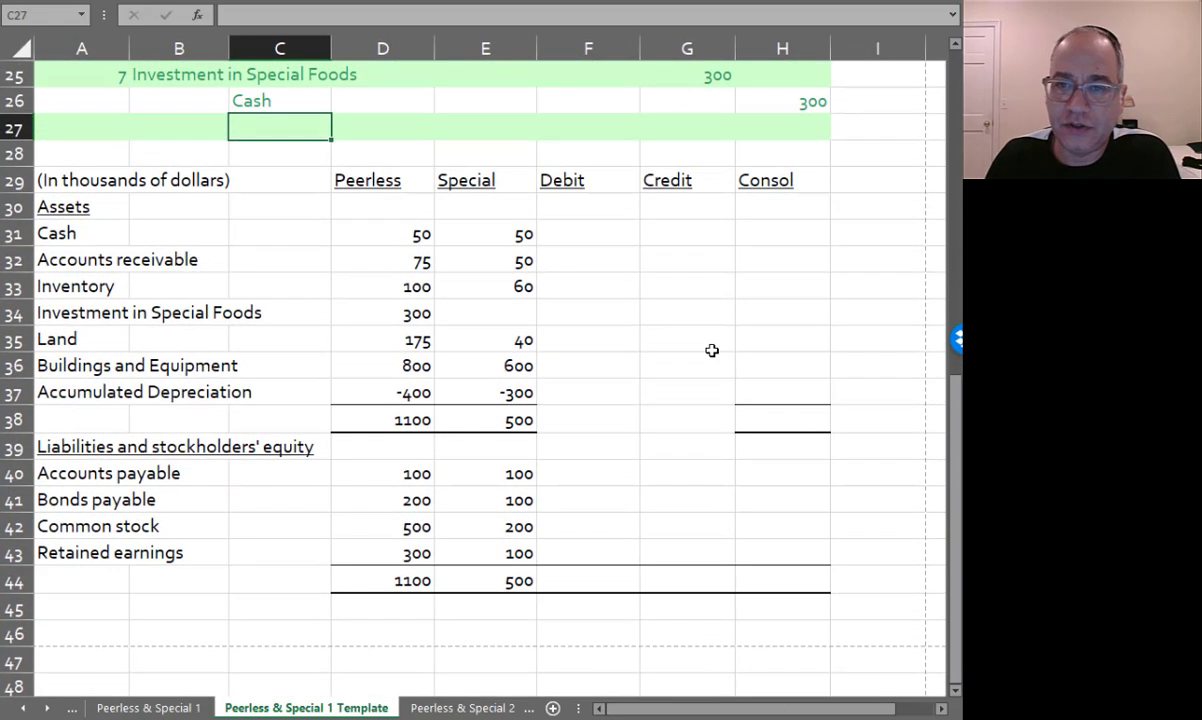
click(403, 208)
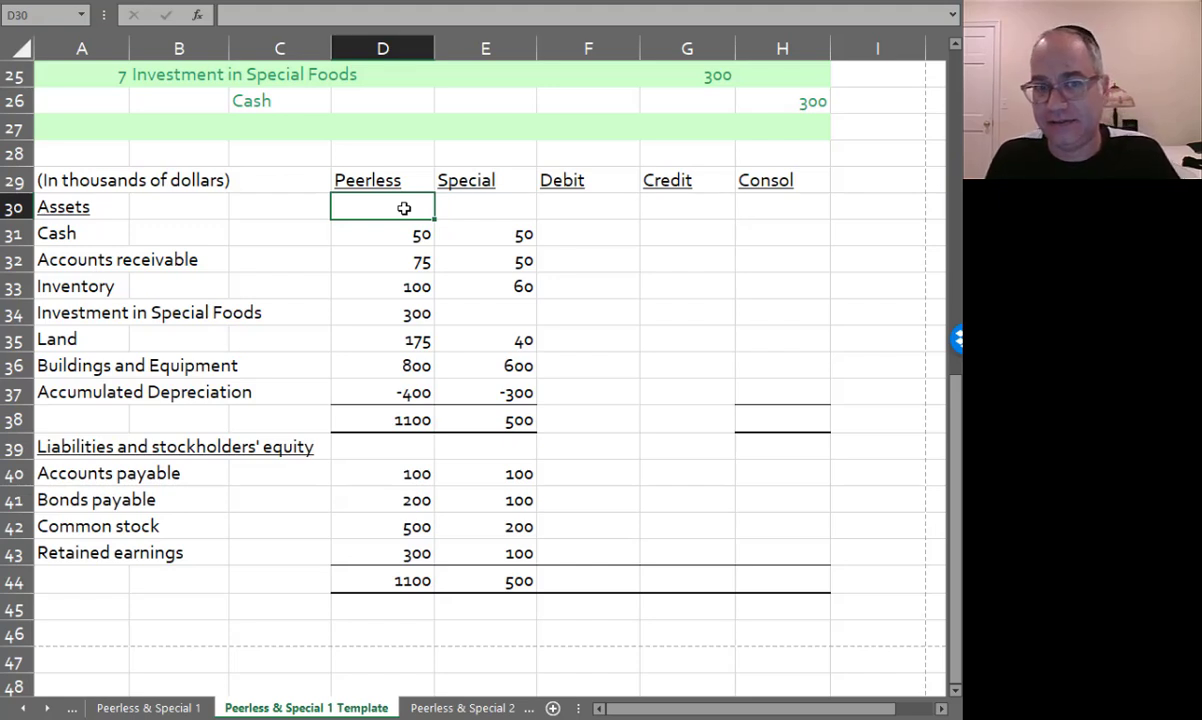
click(395, 450)
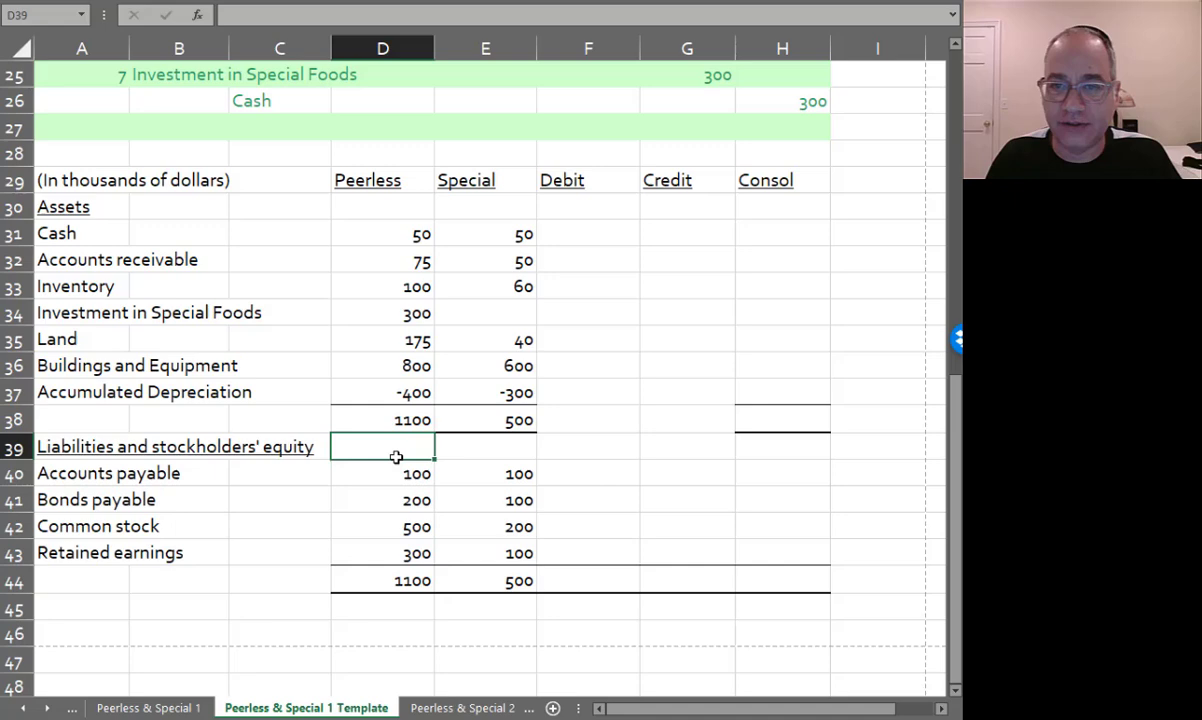
- Inspect the Cash row across Peerless (50), Special, Debit, Credit and Consol
click(389, 233)
drag(389, 233, 472, 233)
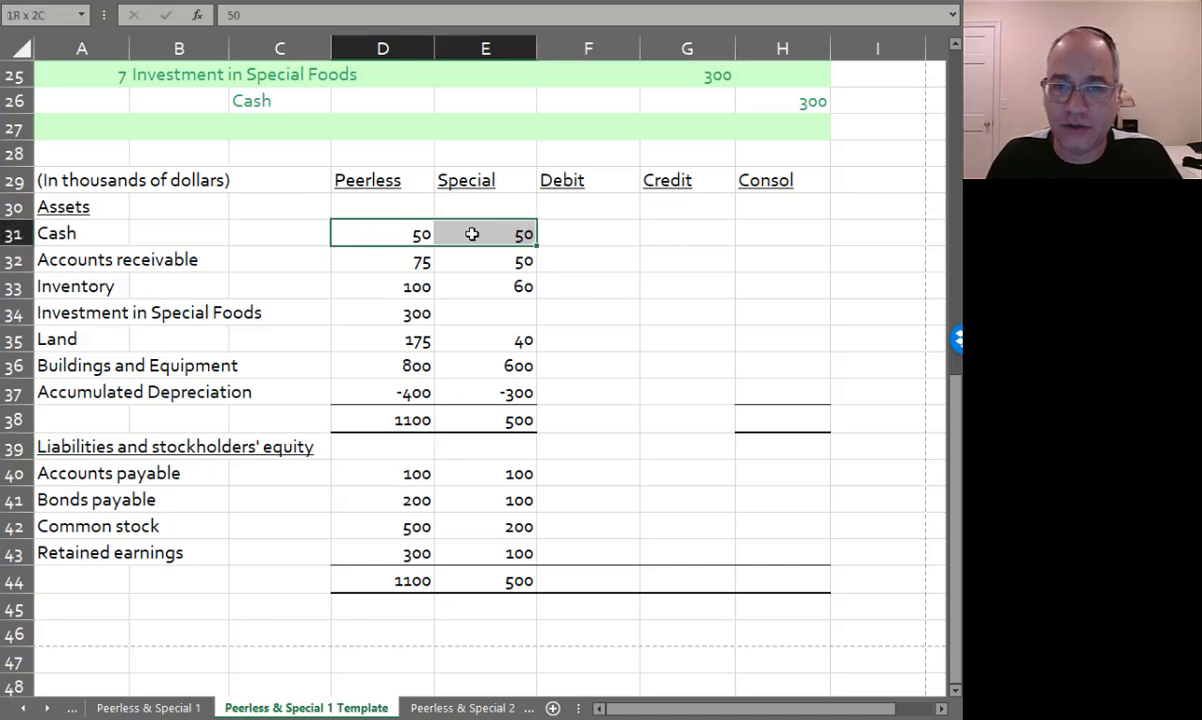
click(472, 233)
click(398, 236)
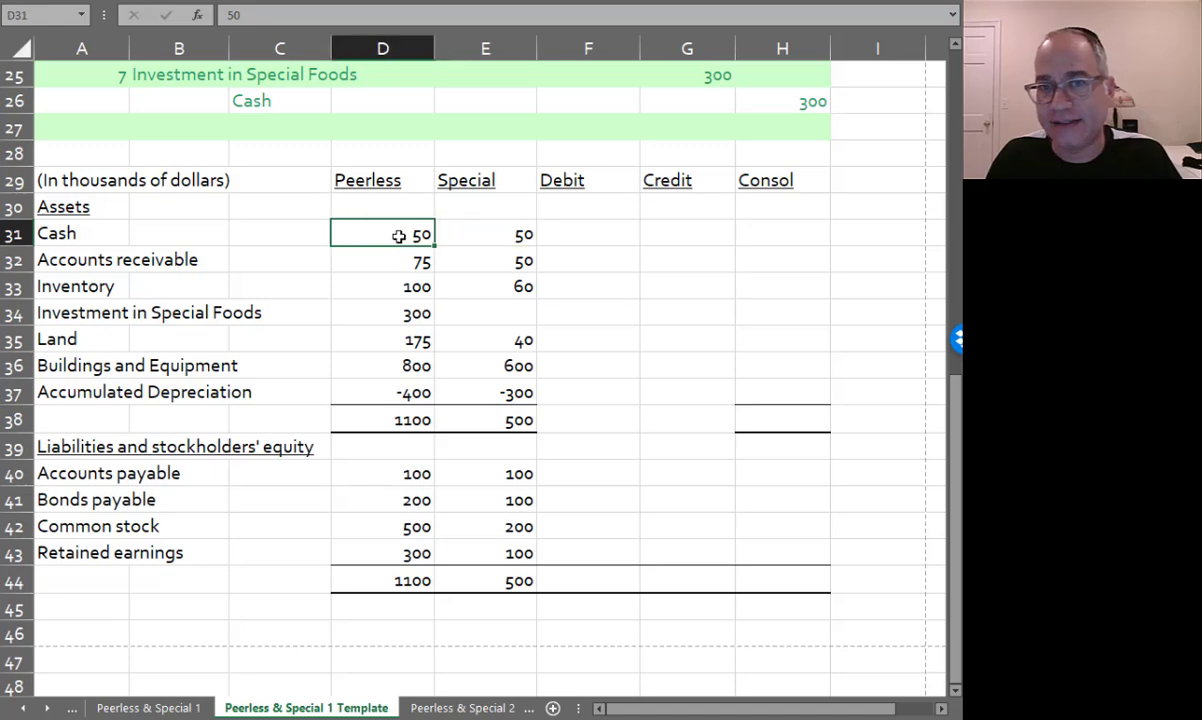
click(458, 234)
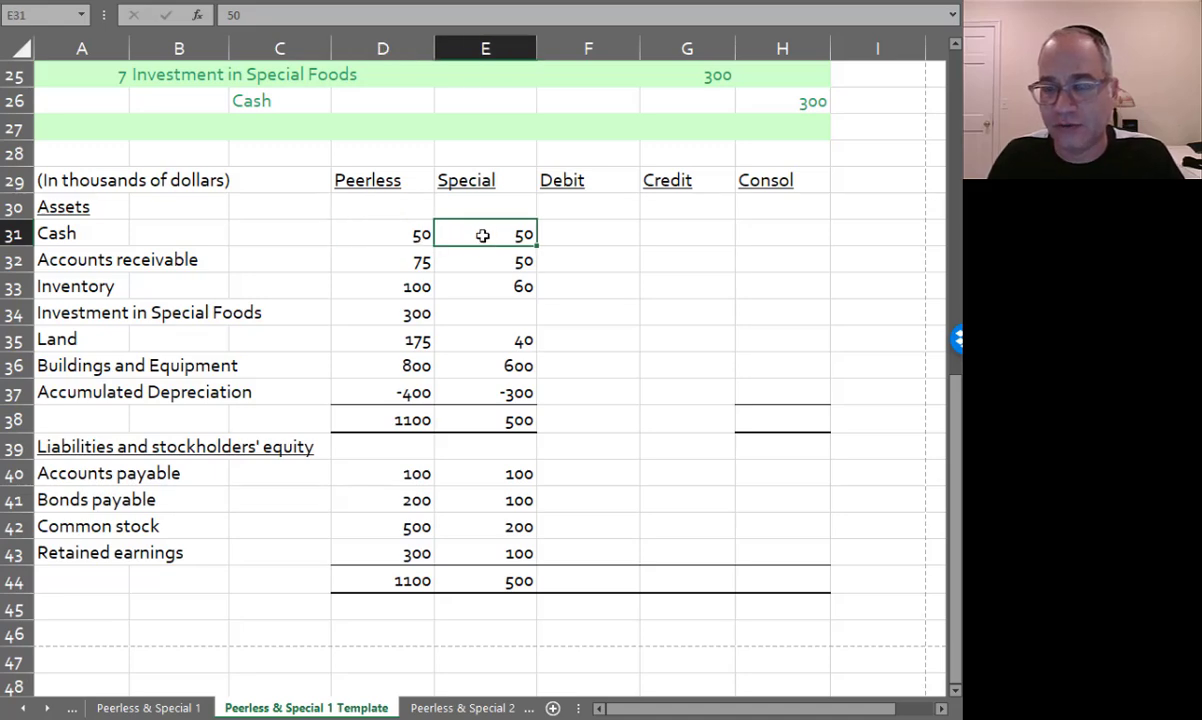
click(578, 209)
click(579, 229)
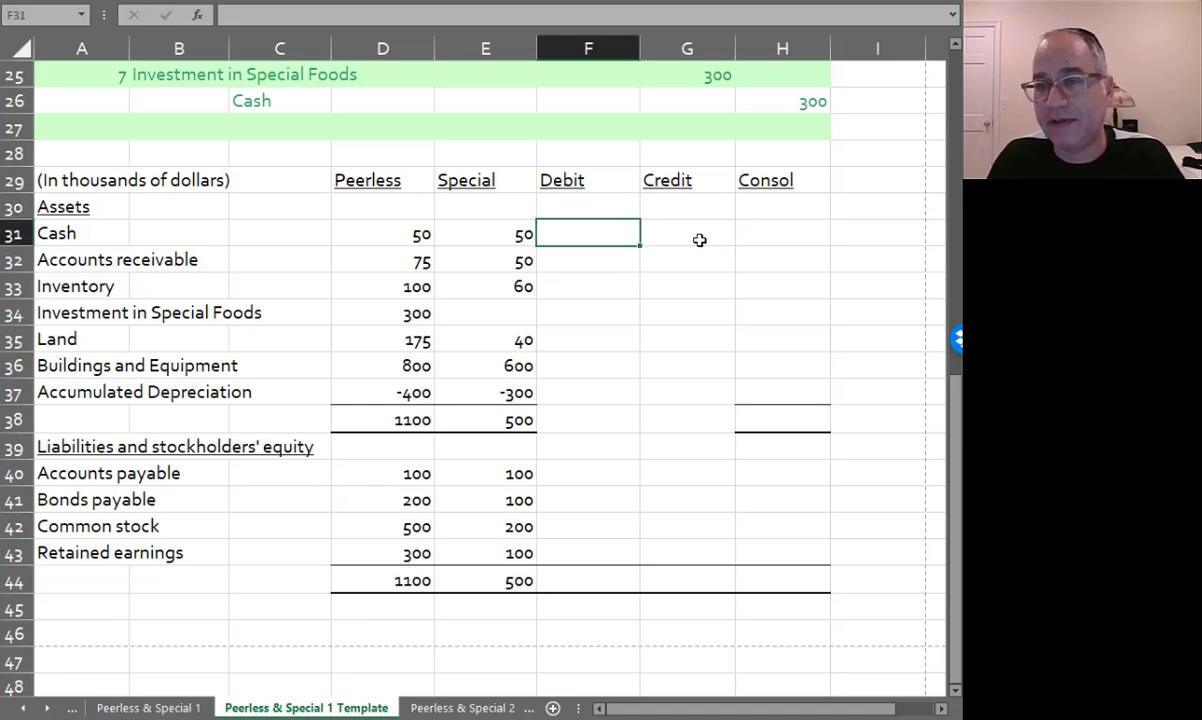
click(699, 240)
click(778, 235)
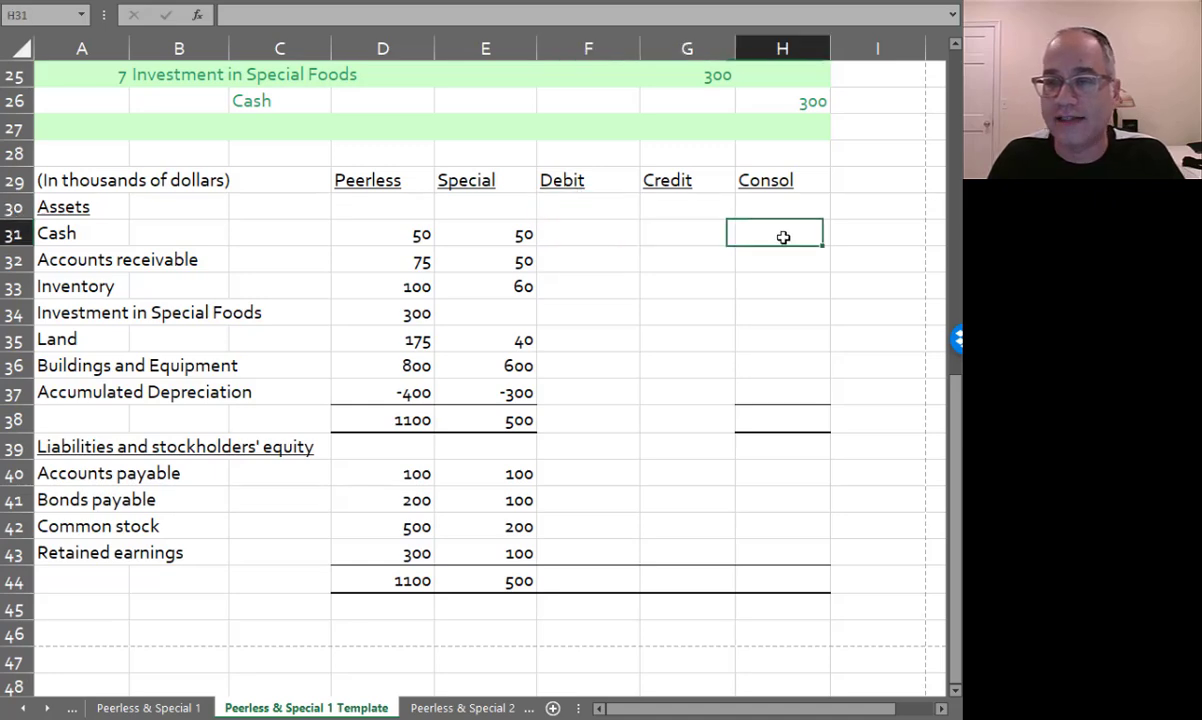
- Enter a text '+' above the Peerless column in the Assets row
click(396, 211)
text(+)
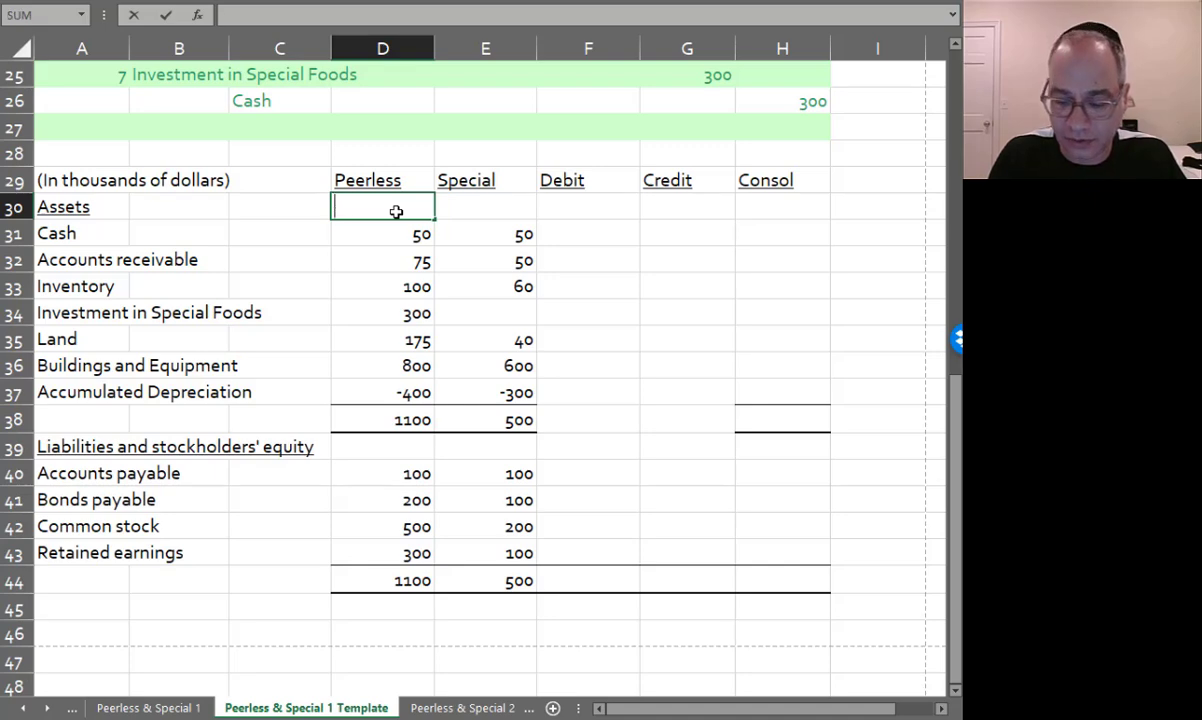
text(')
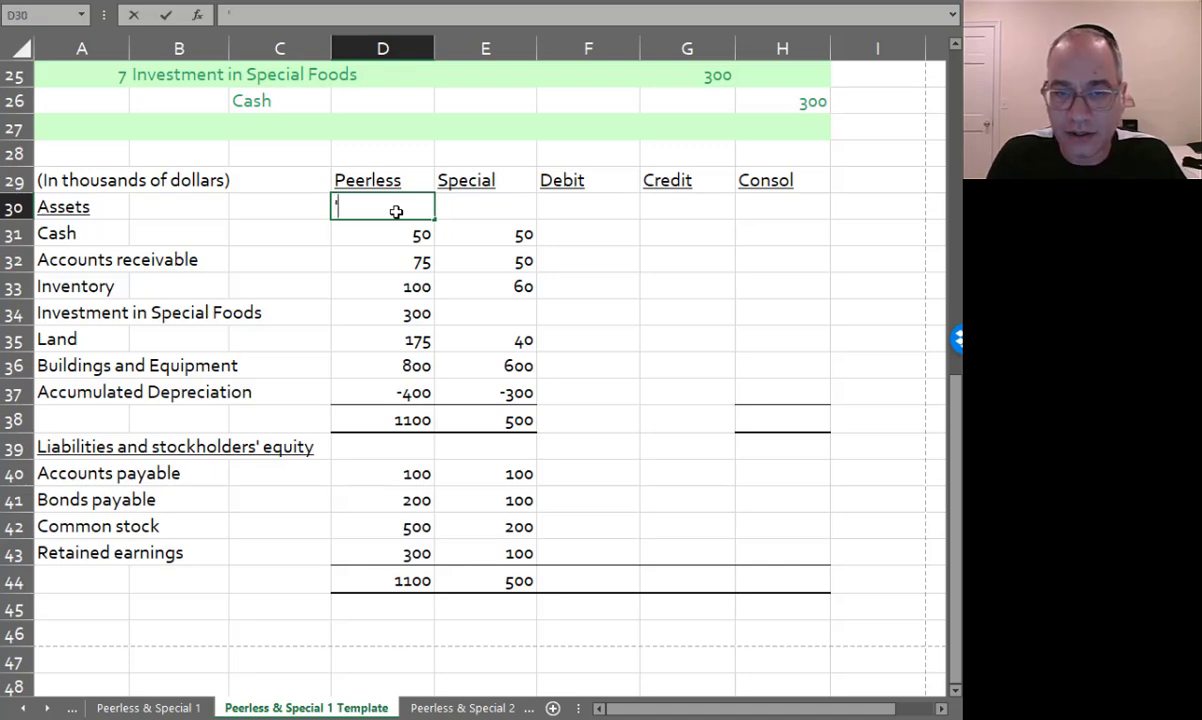
key(BackSpace)
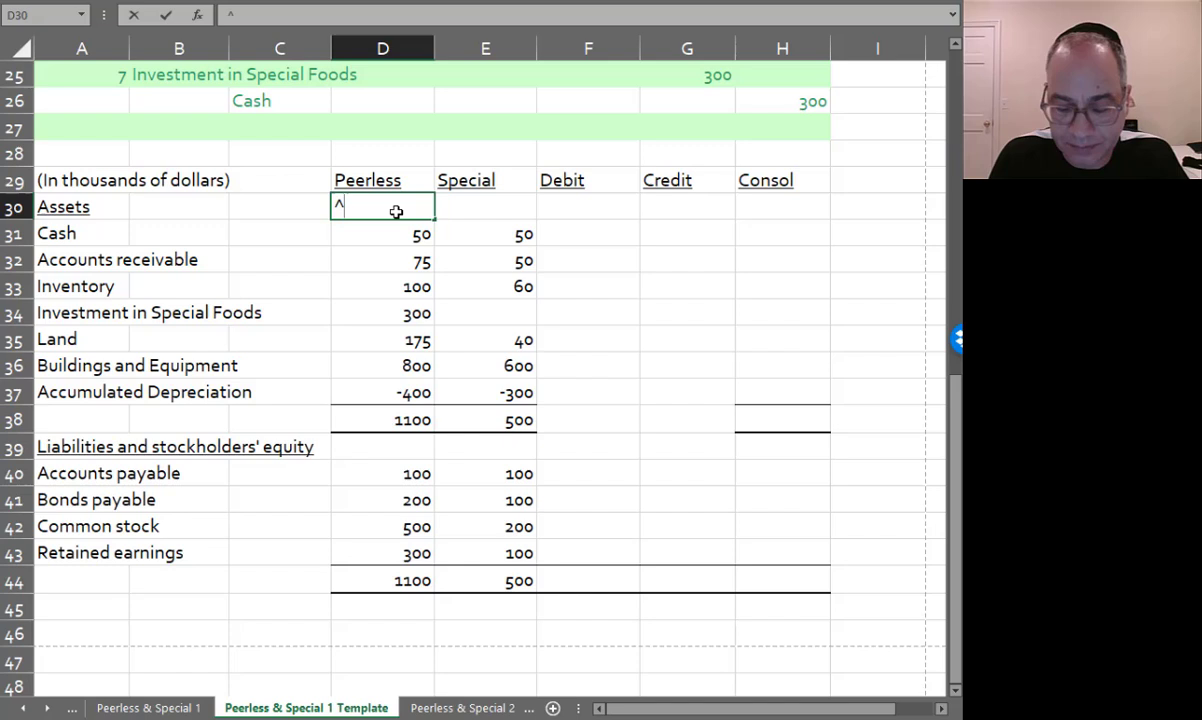
text(^+)
key(Return)
key(BackSpace)
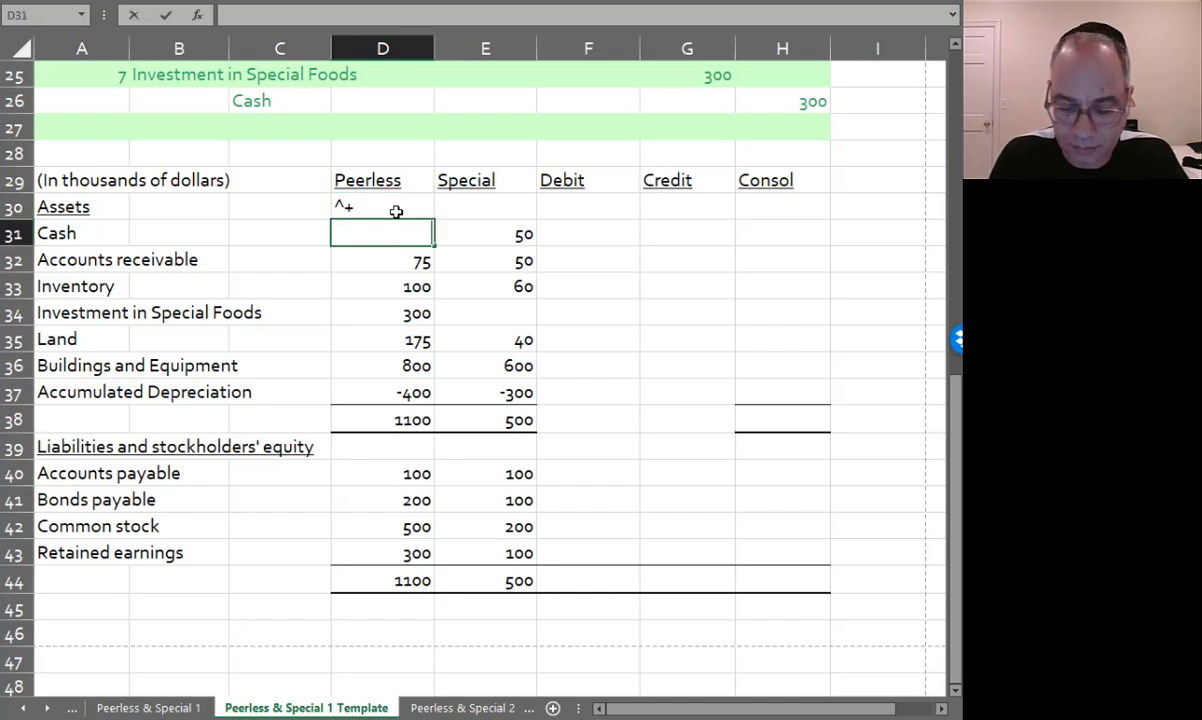
text('+)
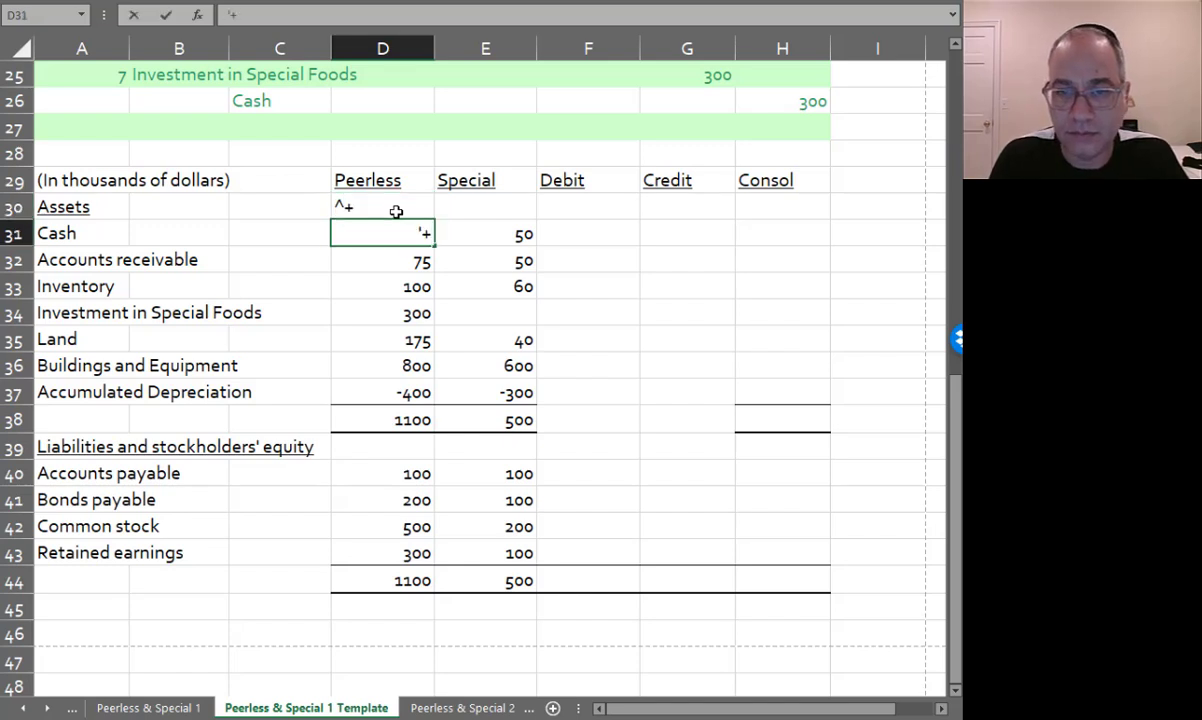
key(Escape)
click(396, 211)
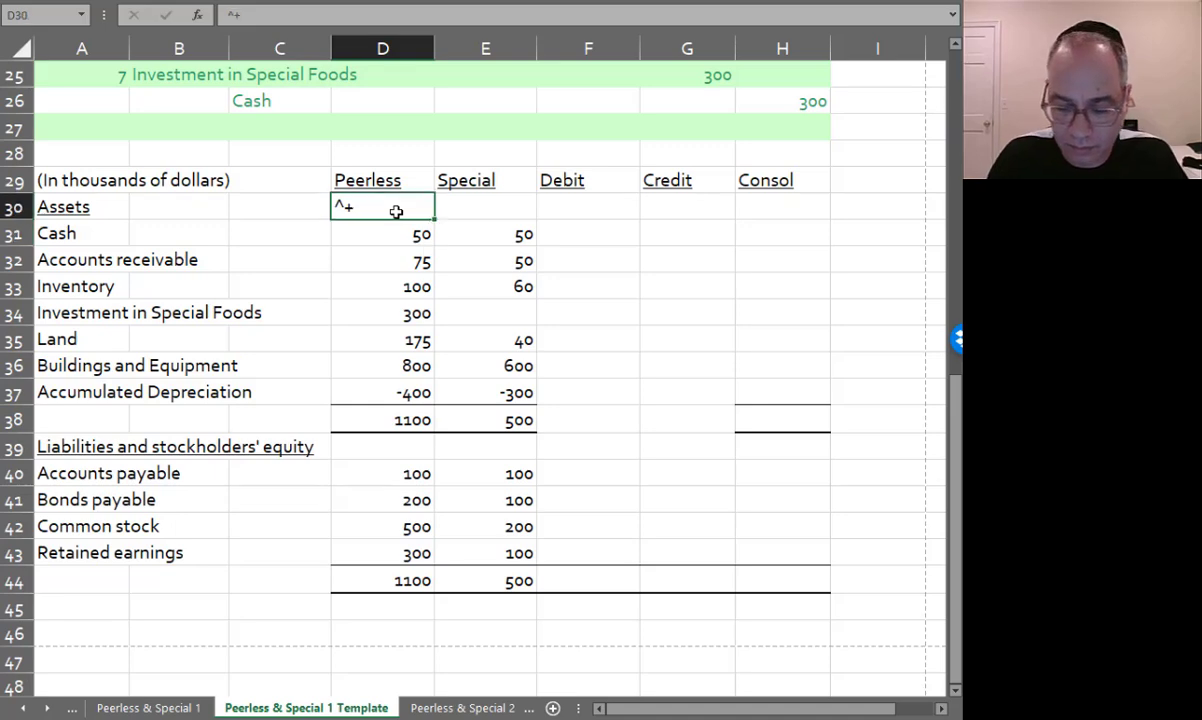
text('+)
key(ctrl+Return)
- Add +, +, −, = above Special, Debit, Credit and Consol, then select D30:H30
key(Down)
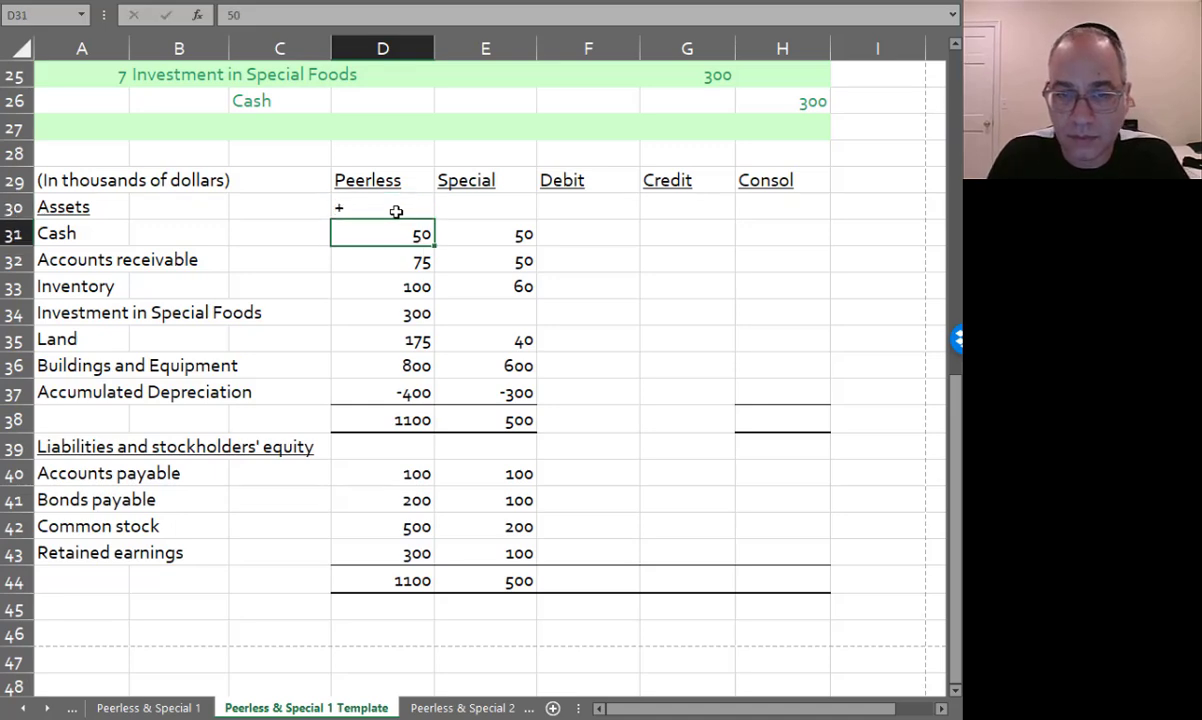
key(Up)
key(Right)
text('+)
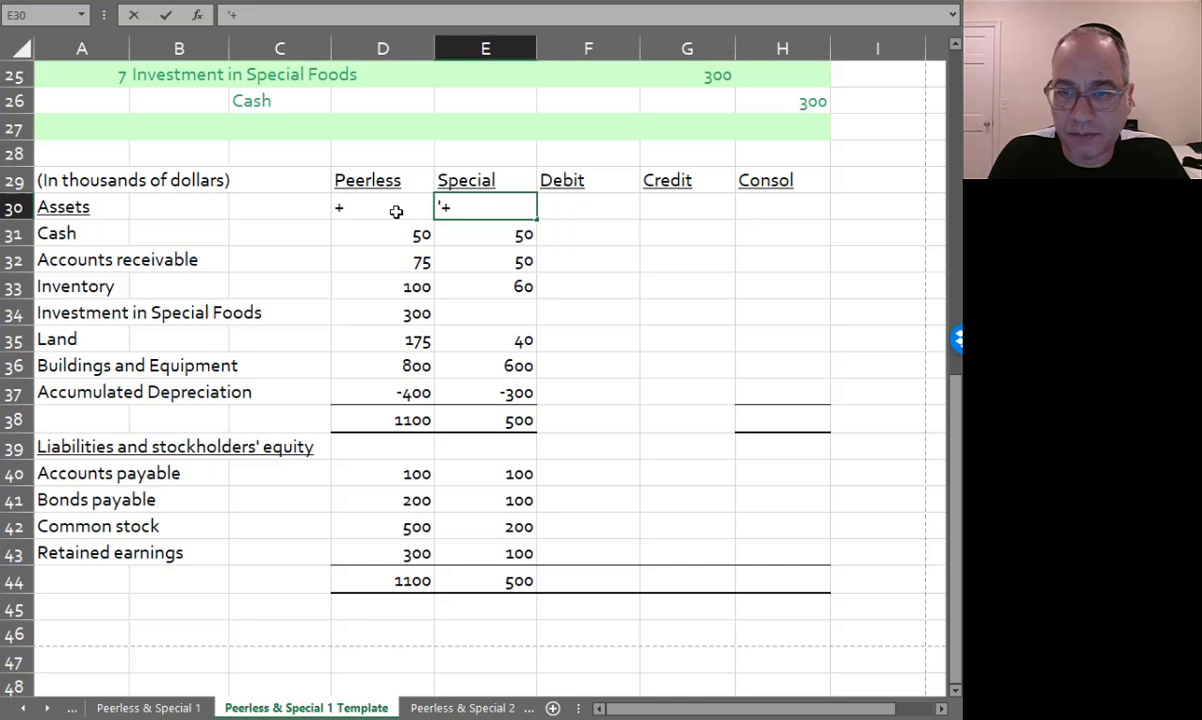
key(Tab)
text(')
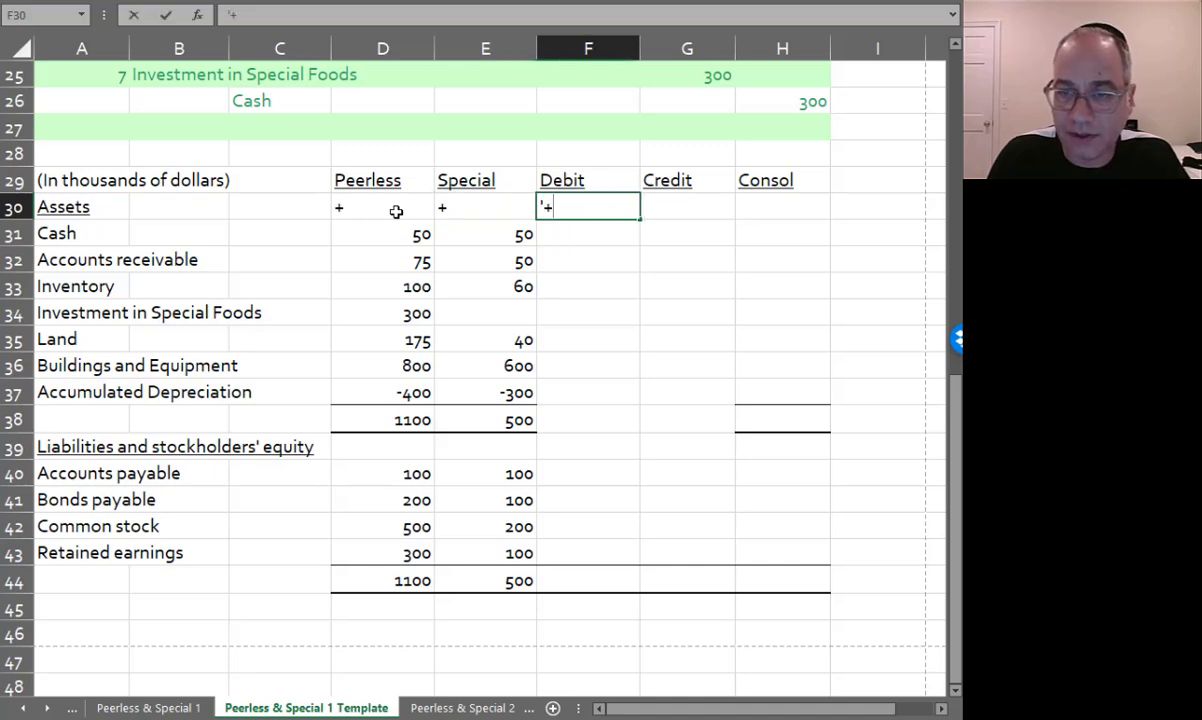
key(Tab)
text('-)
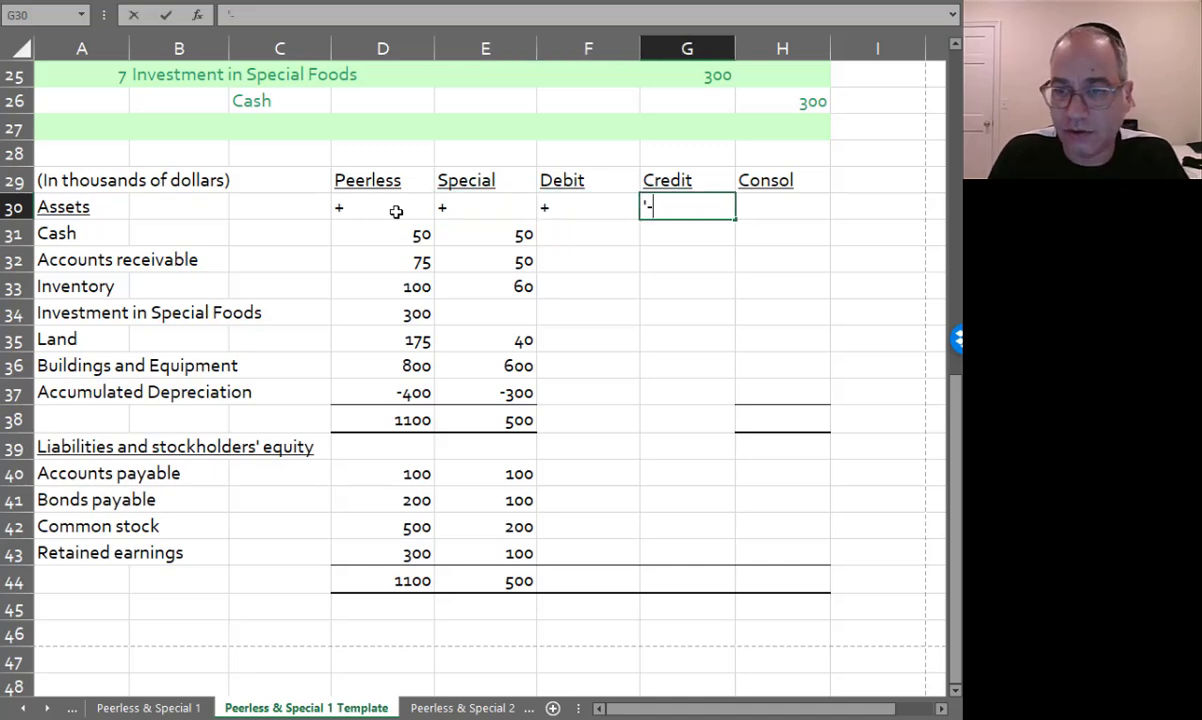
key(Tab)
text(=)
key(BackSpace)
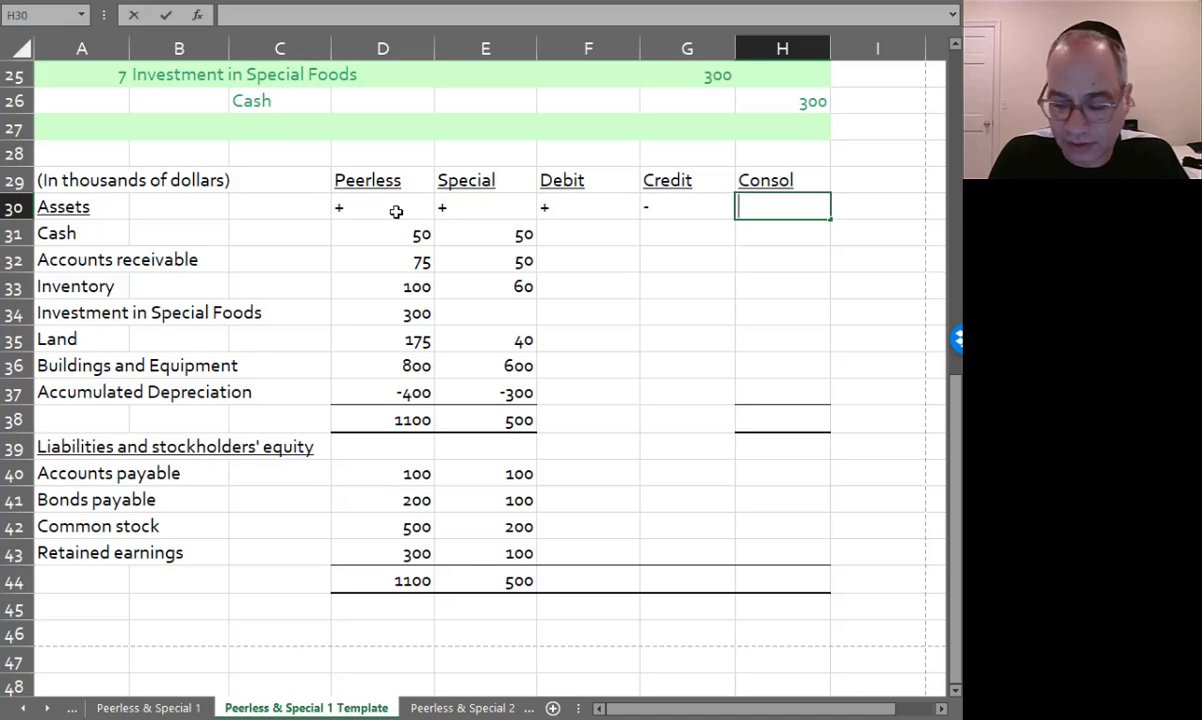
text('=)
key(Return)
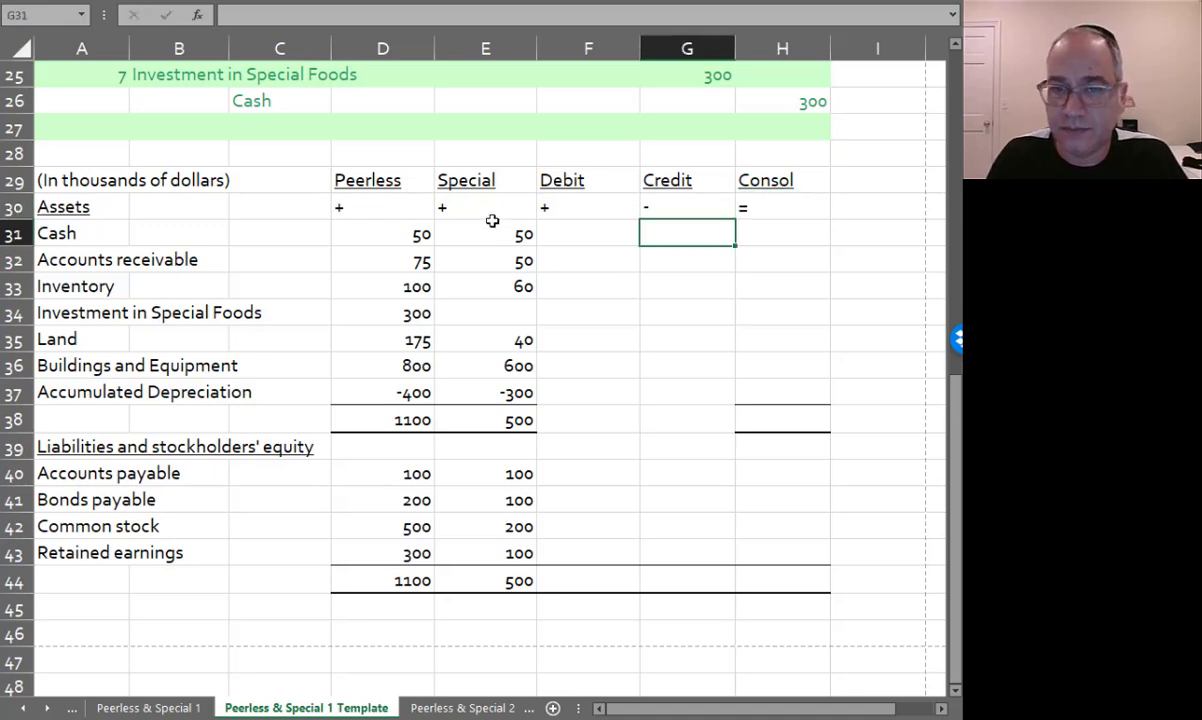
click(368, 188)
drag(745, 207, 362, 207)
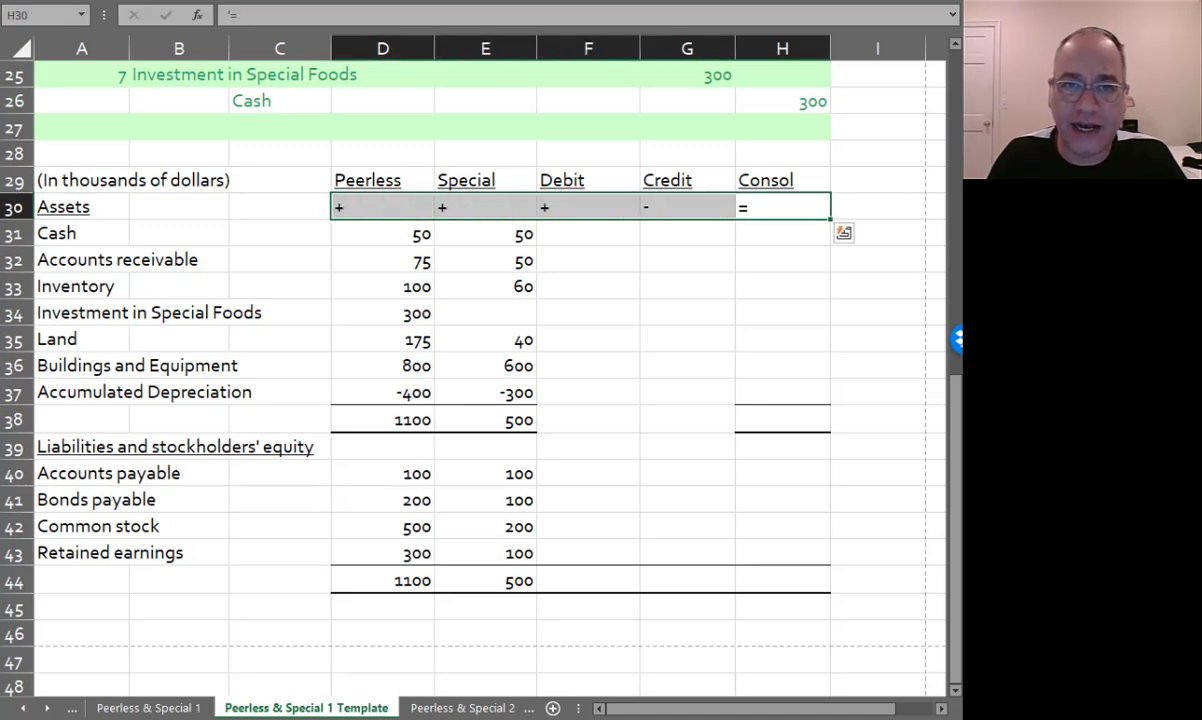
- Make the D30:H30 signs centred, bold and red
click(40, 1)
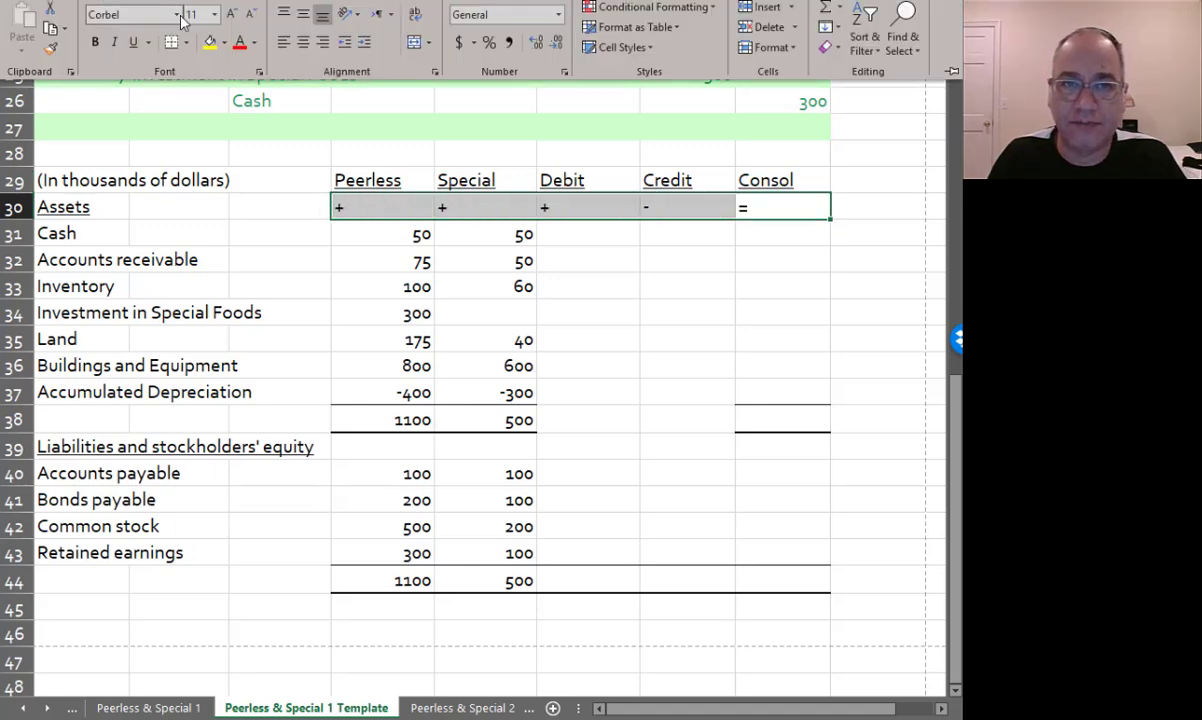
click(303, 41)
click(95, 41)
click(238, 44)
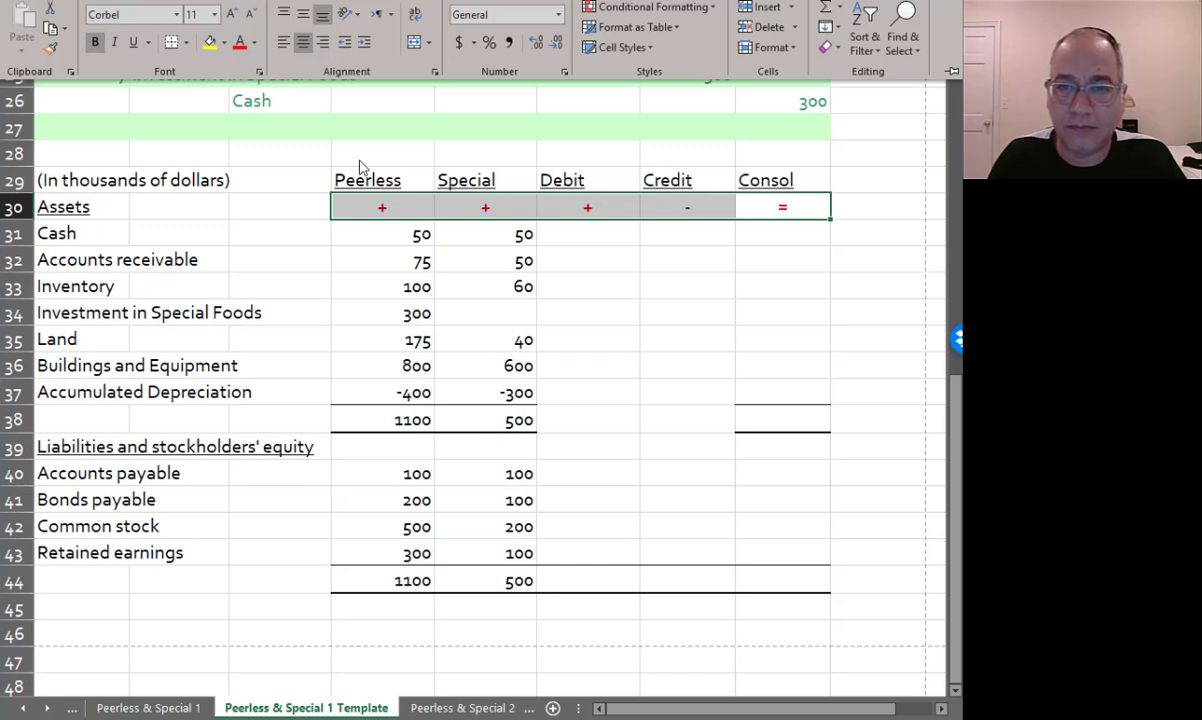
- Copy the sign row D30:H30 to D39 in the liabilities row
drag(582, 232, 572, 392)
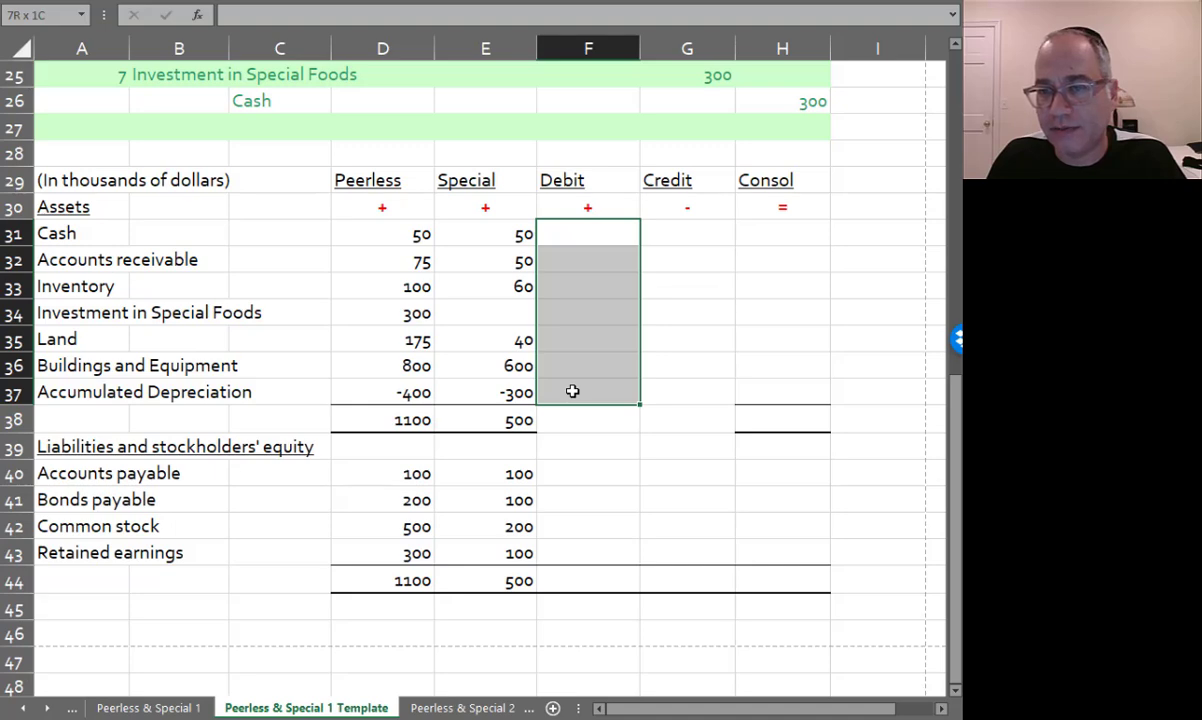
drag(679, 234, 684, 408)
drag(754, 206, 359, 208)
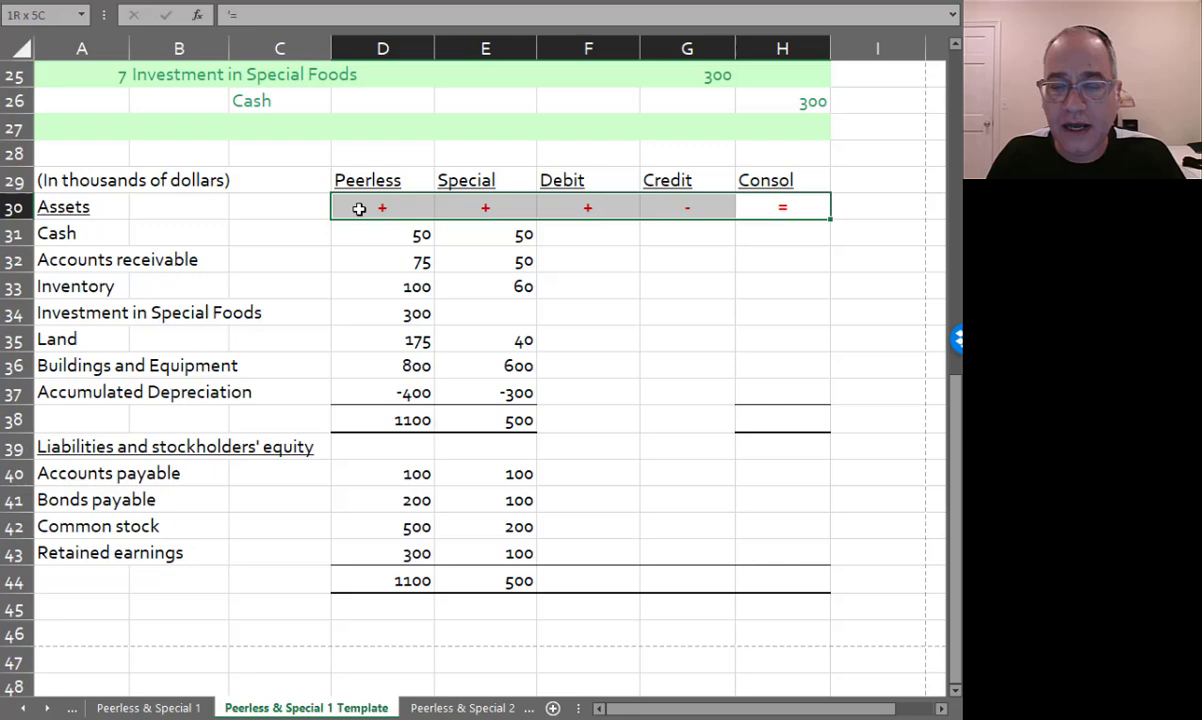
key(ctrl+c)
click(369, 442)
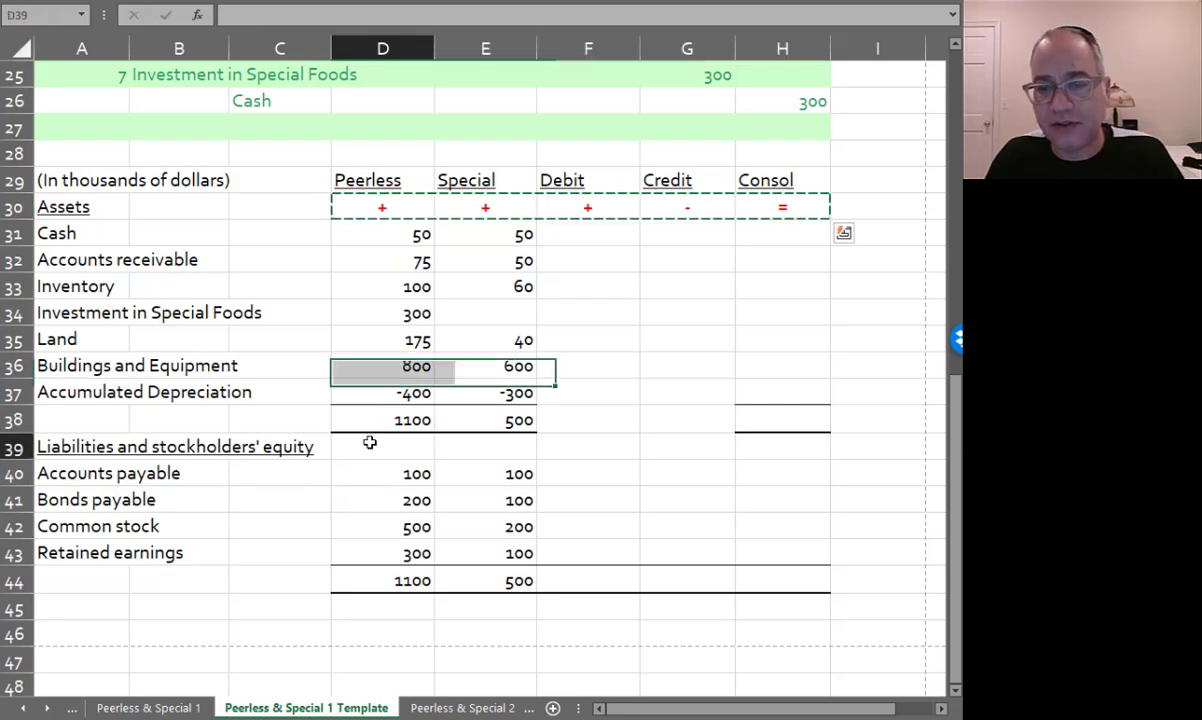
key(ctrl+v)
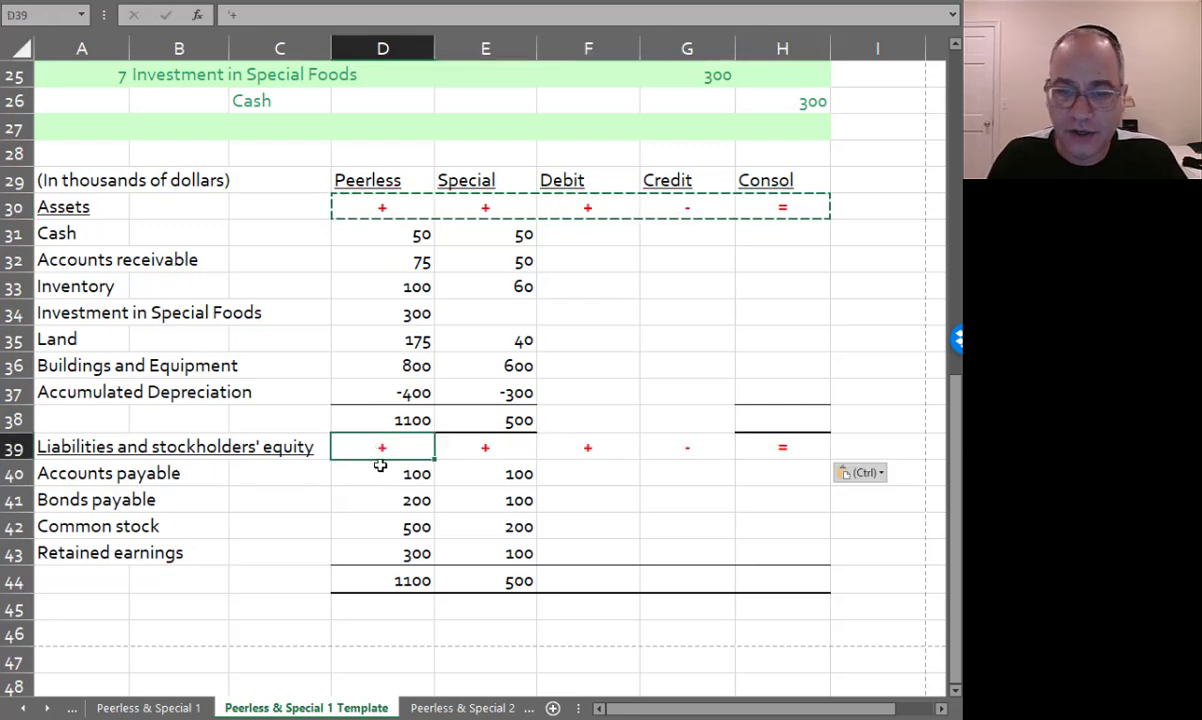
- Flip the liabilities Debit sign to '−' and Credit sign to '+'
click(380, 467)
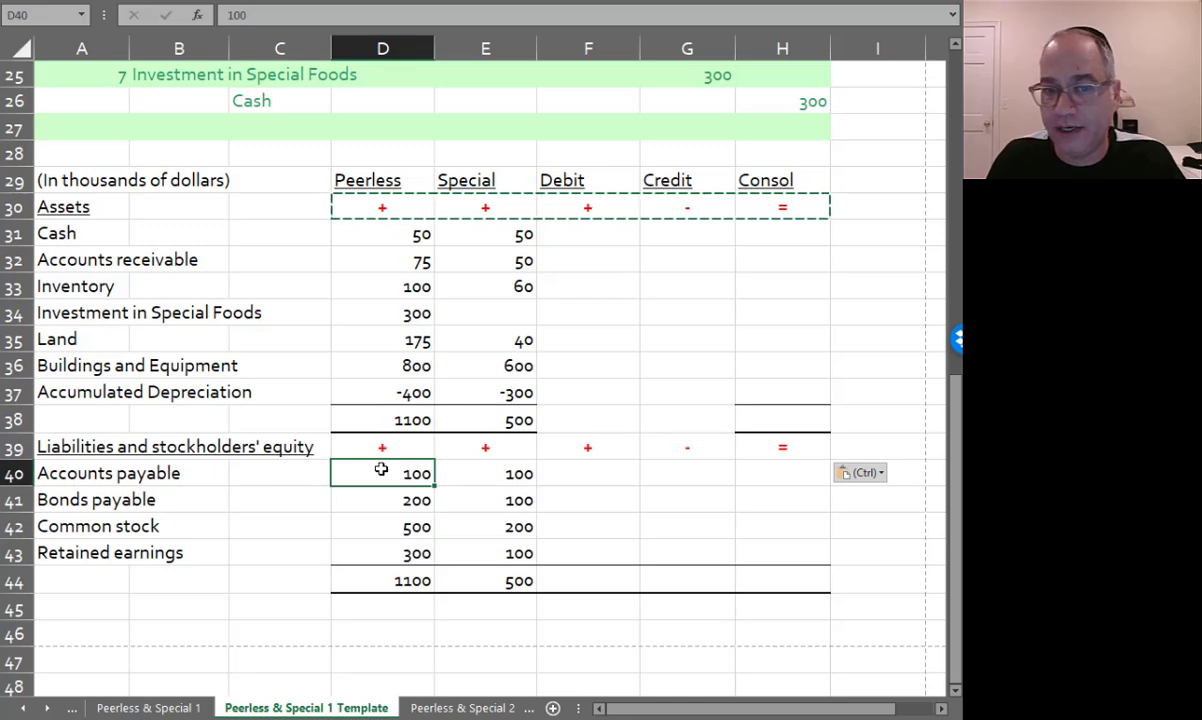
click(492, 477)
key(Escape)
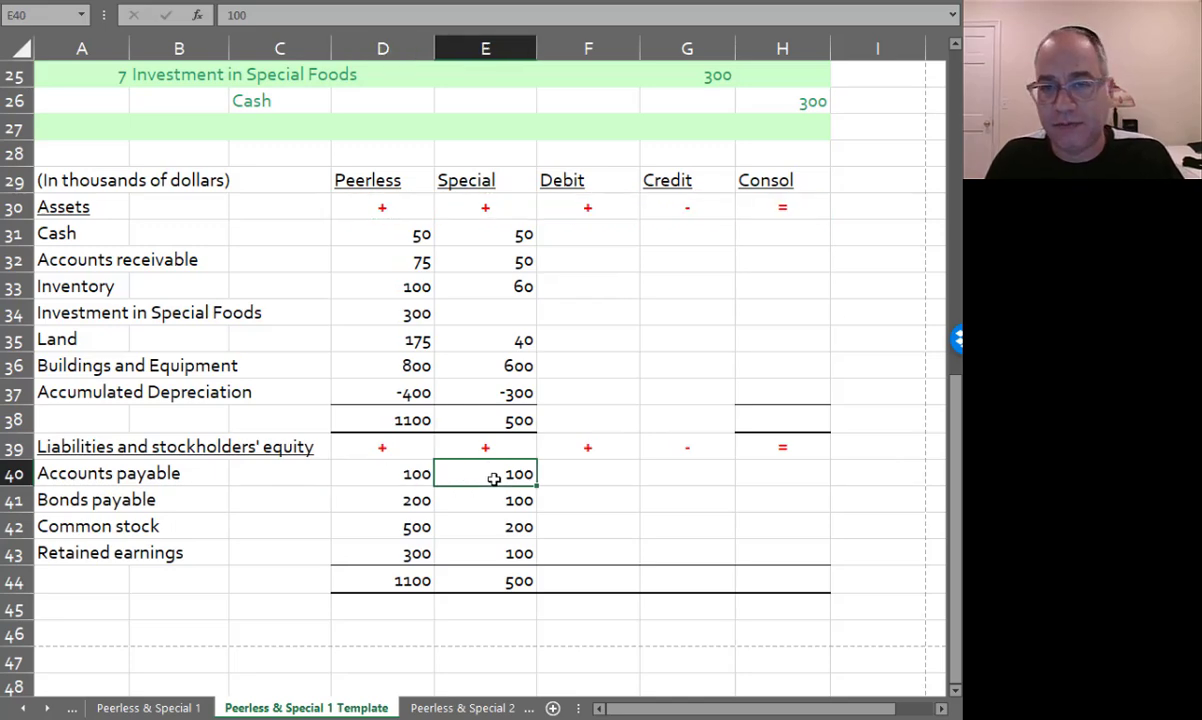
click(565, 452)
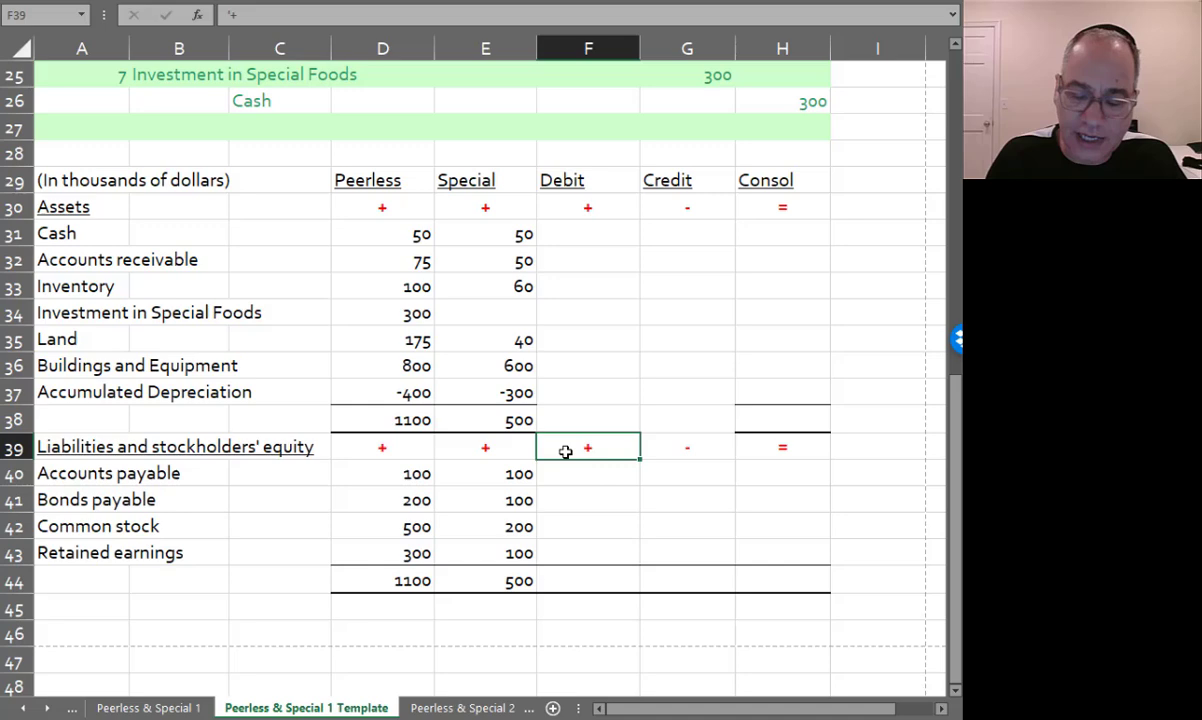
text(')
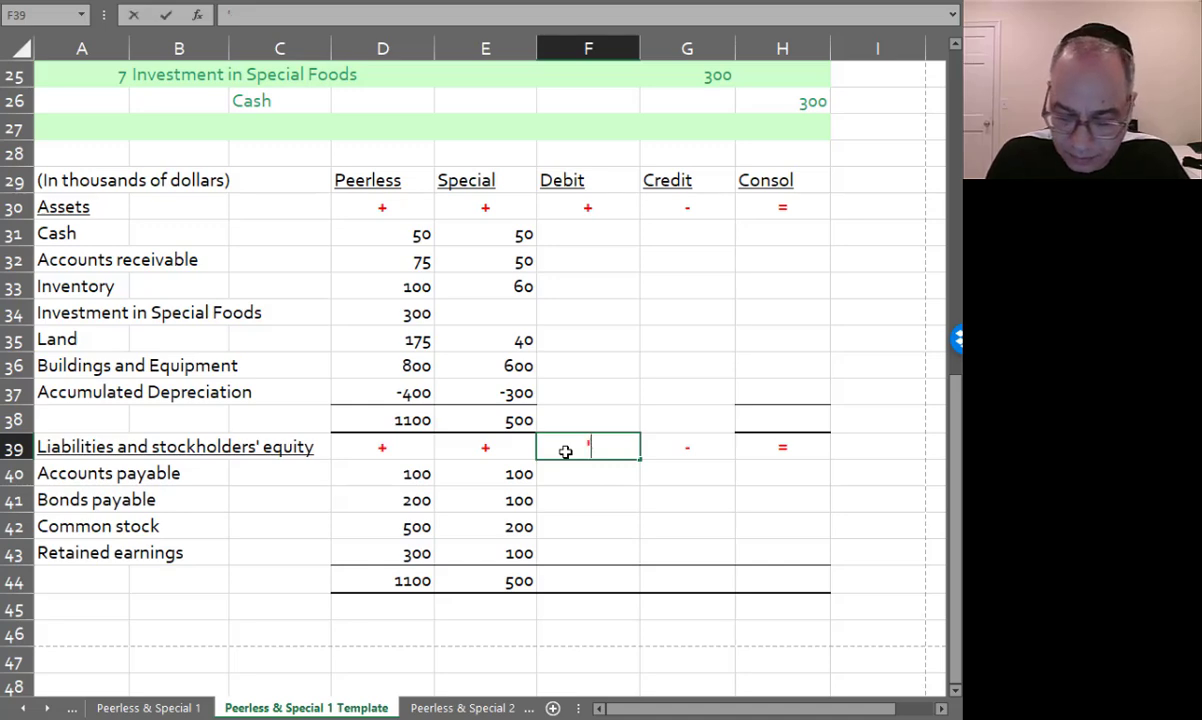
text(-)
key(Tab)
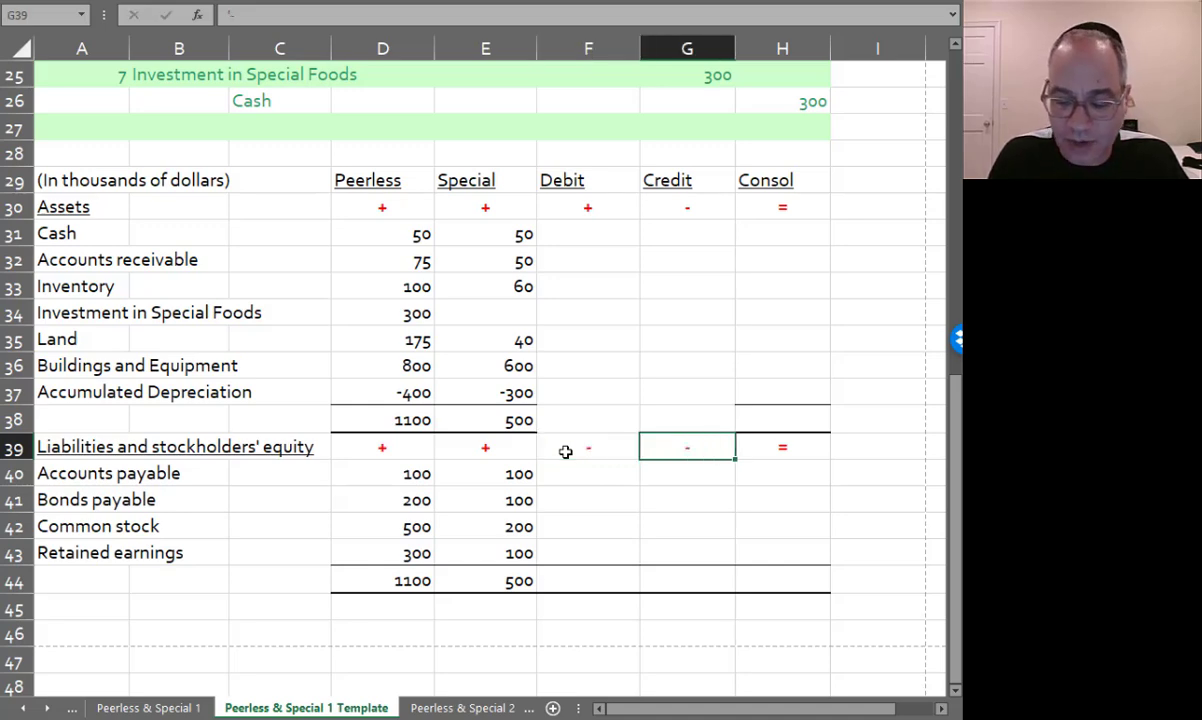
text('+)
key(Return)
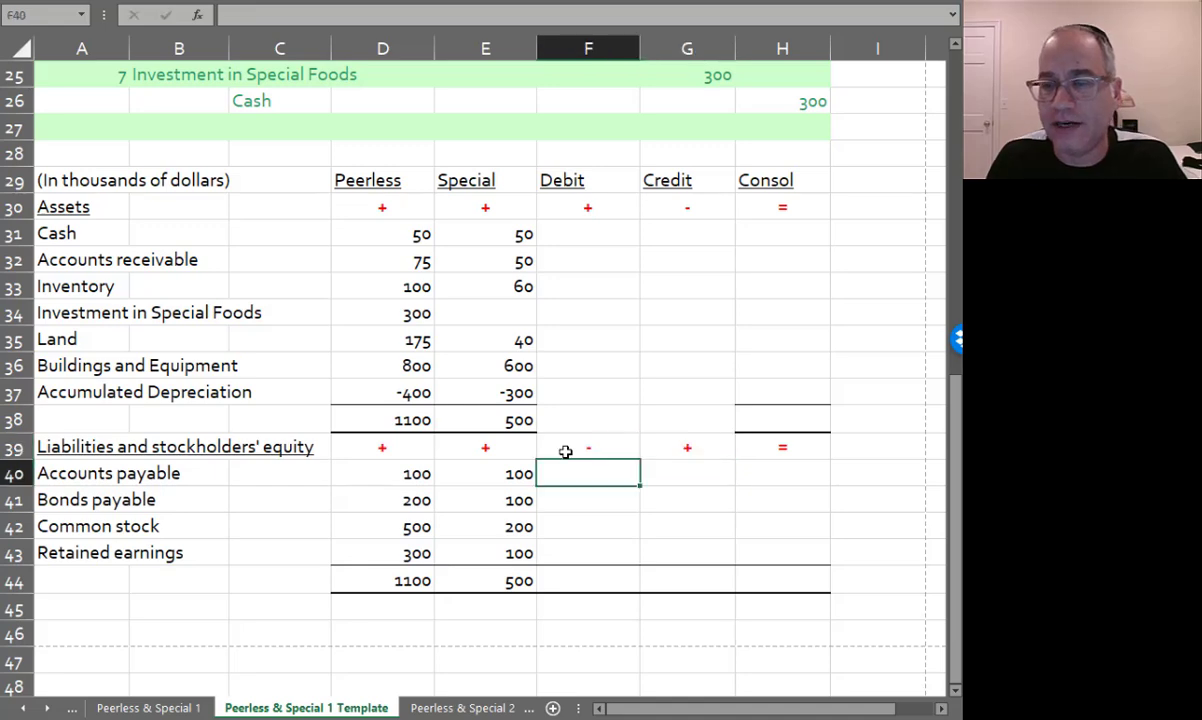
- Compare the accounts payable and cash rows across all five columns
click(373, 476)
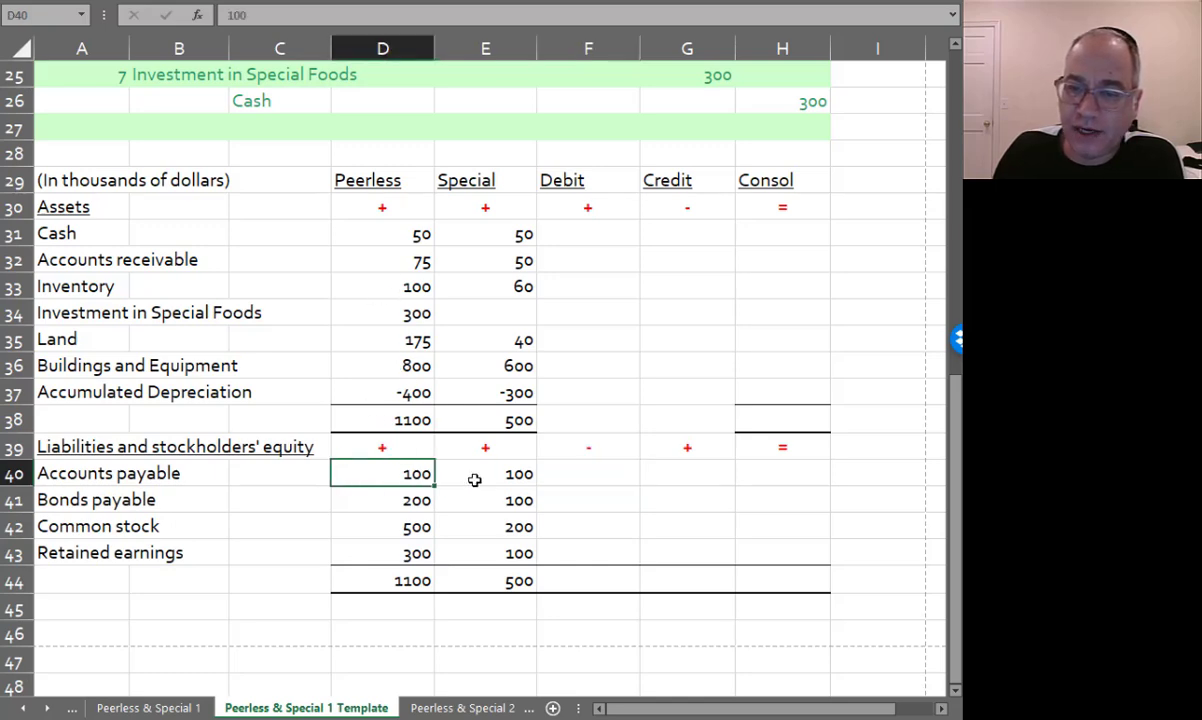
click(472, 477)
click(600, 477)
click(720, 473)
click(797, 470)
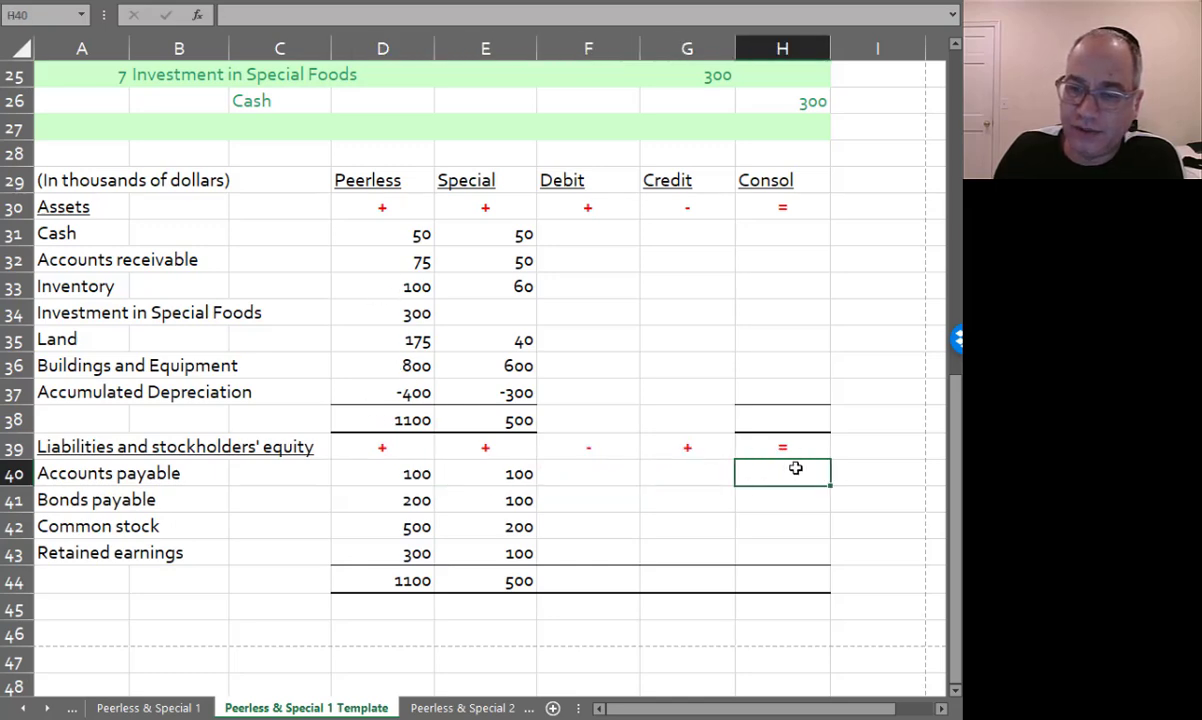
click(384, 234)
click(472, 229)
click(563, 231)
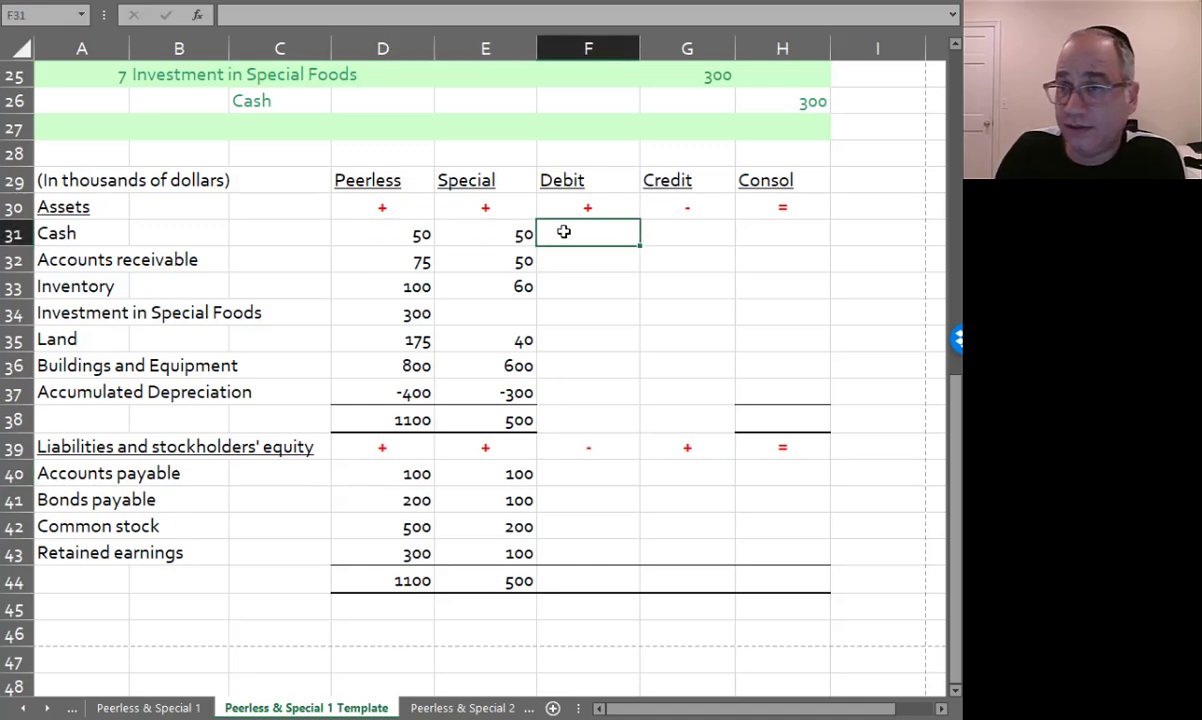
click(660, 231)
click(781, 231)
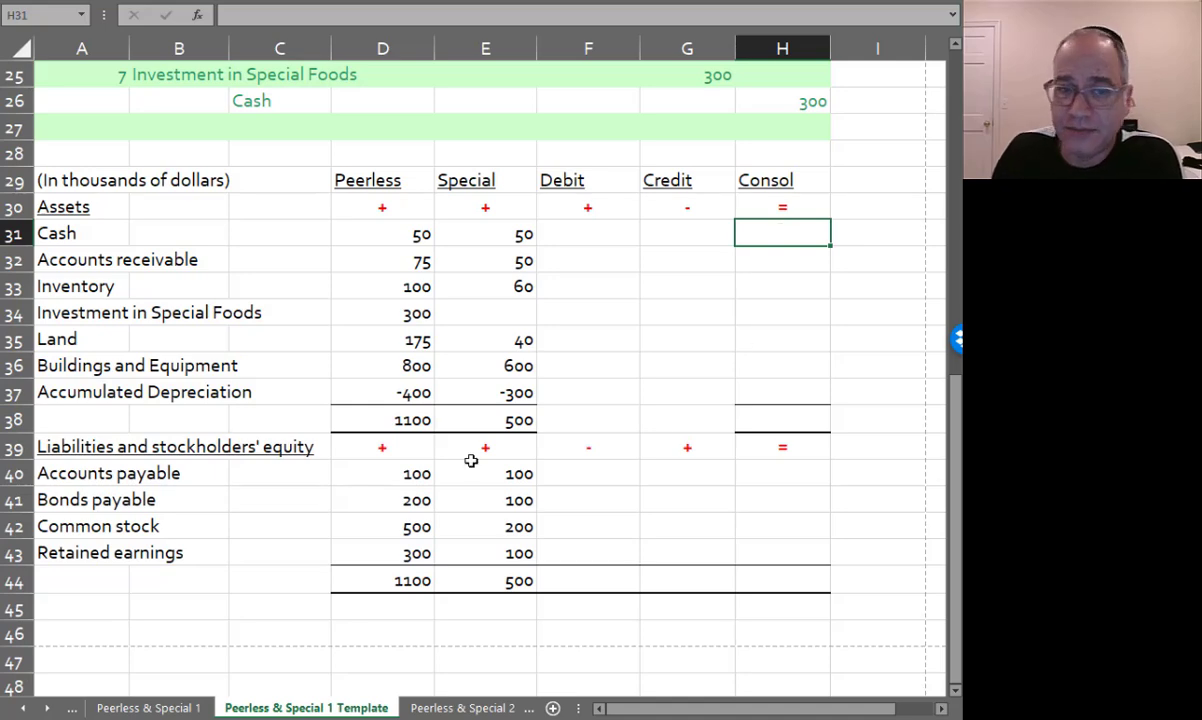
- Review the liabilities sign legend + + − + = across the columns
click(382, 450)
click(490, 450)
click(590, 448)
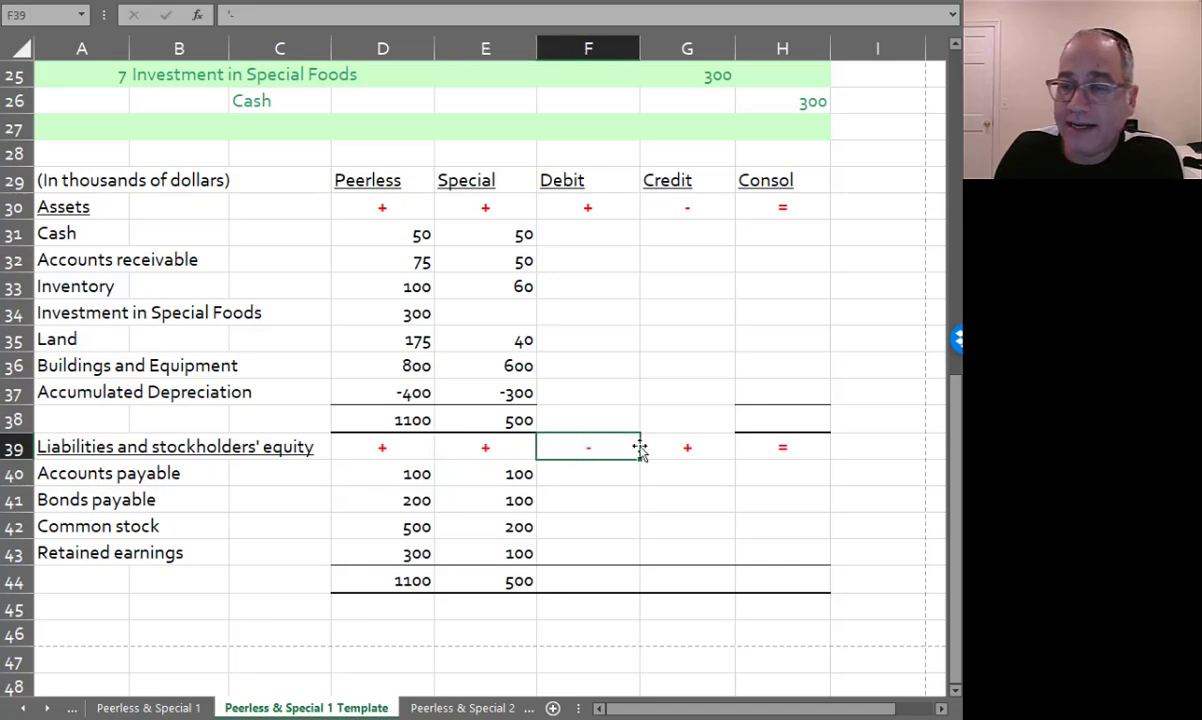
click(658, 448)
click(780, 449)
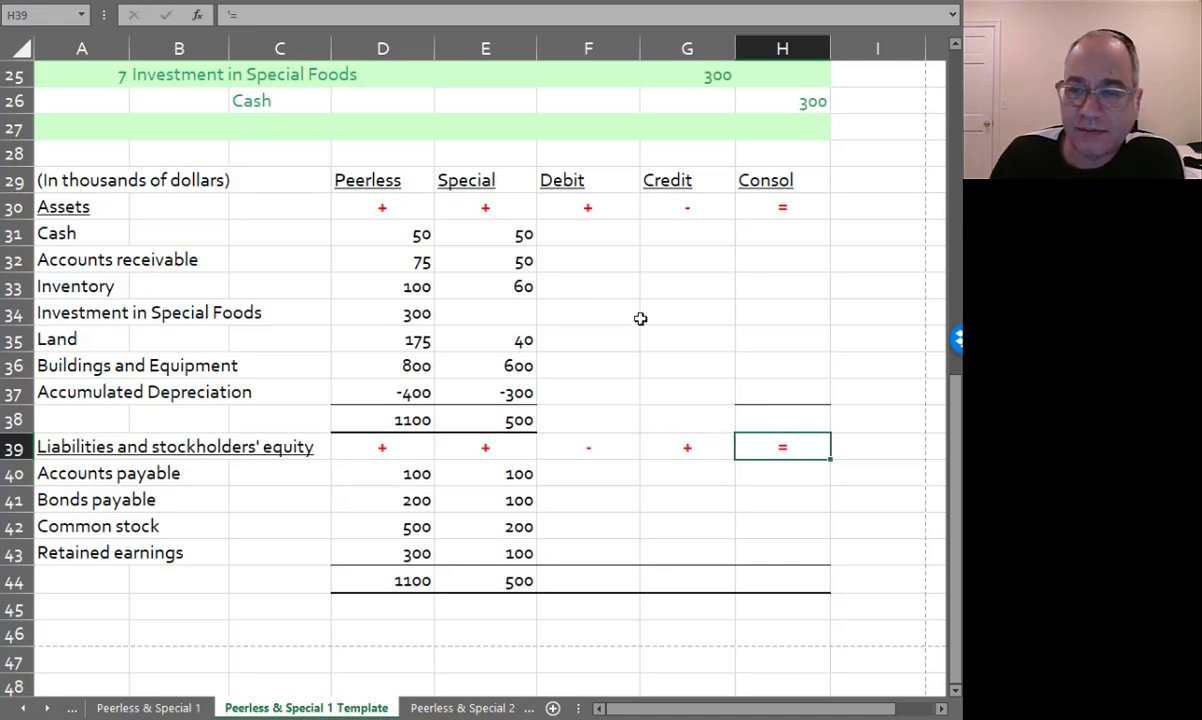
- Credit Investment in Special Foods 300 with =D34 in G34
click(688, 312)
text(=)
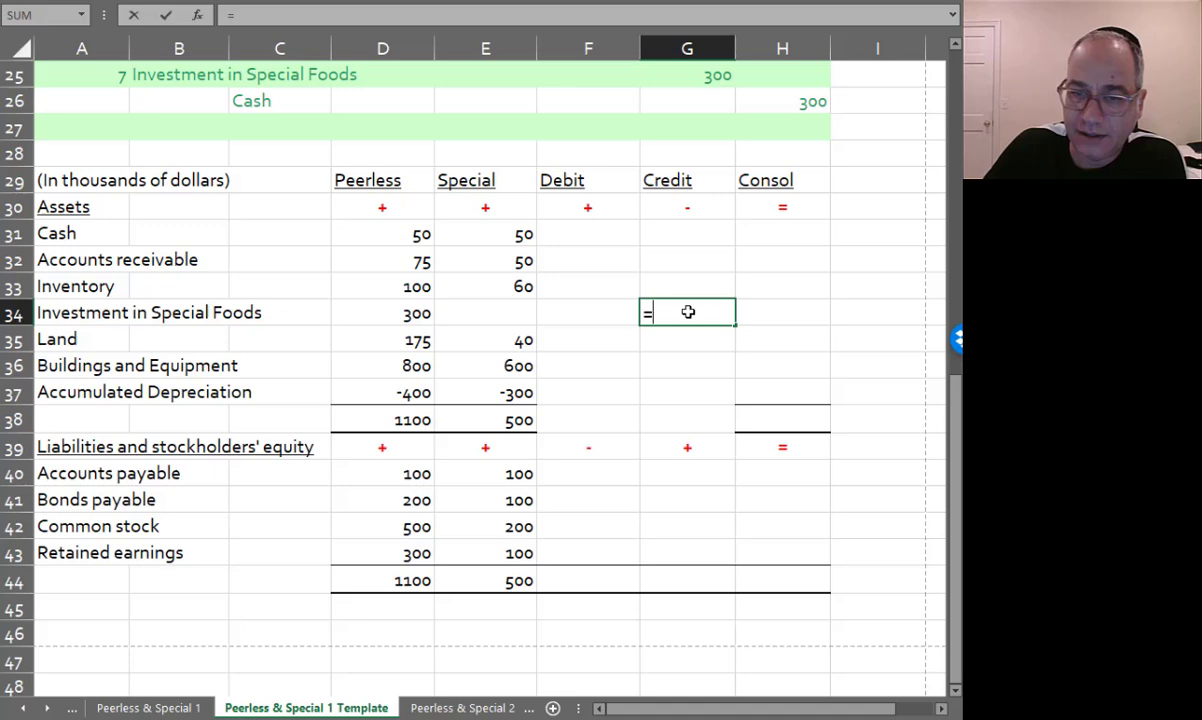
key(Left)
key(Left)
key(Left)
key(Return)
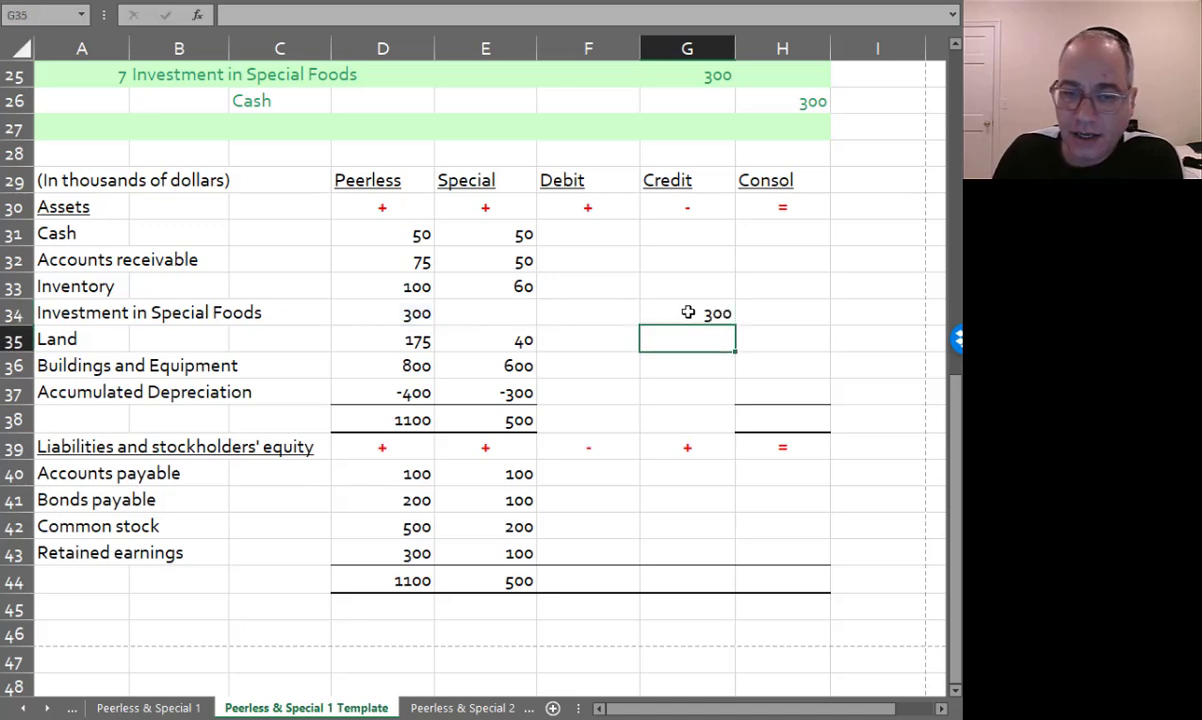
- Debit Special's common stock 200 (=E42) and retained earnings 100 (=E43)
click(556, 535)
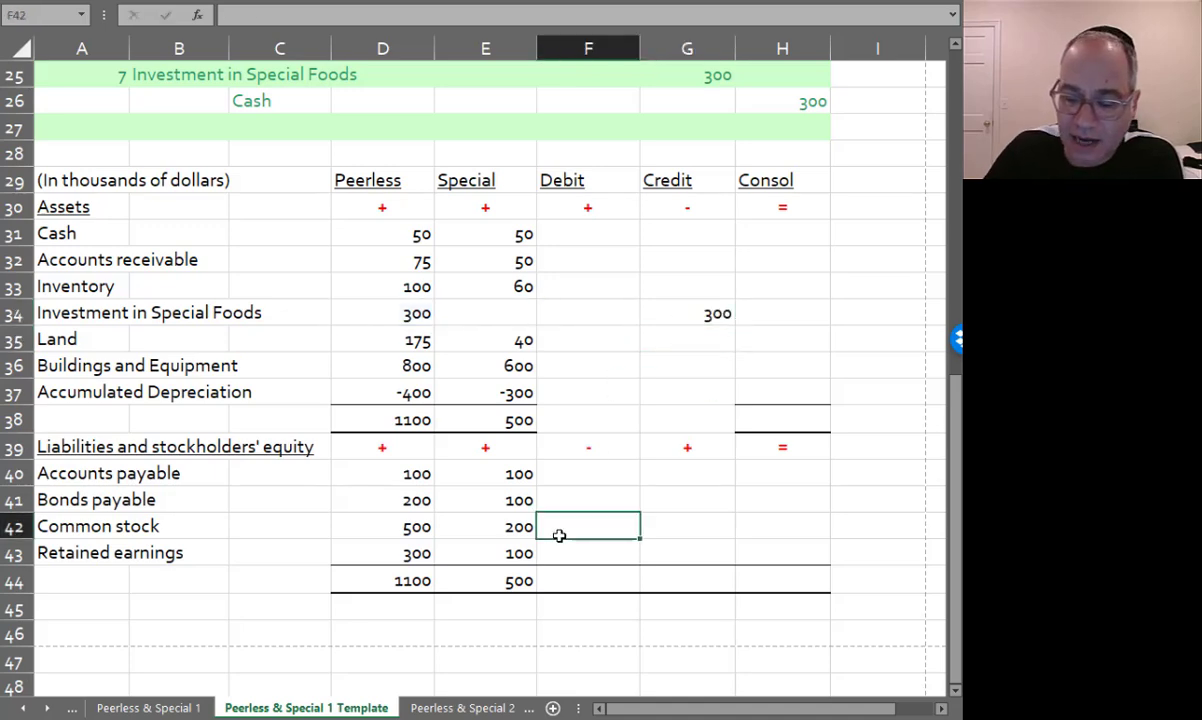
text(=)
key(Left)
key(Return)
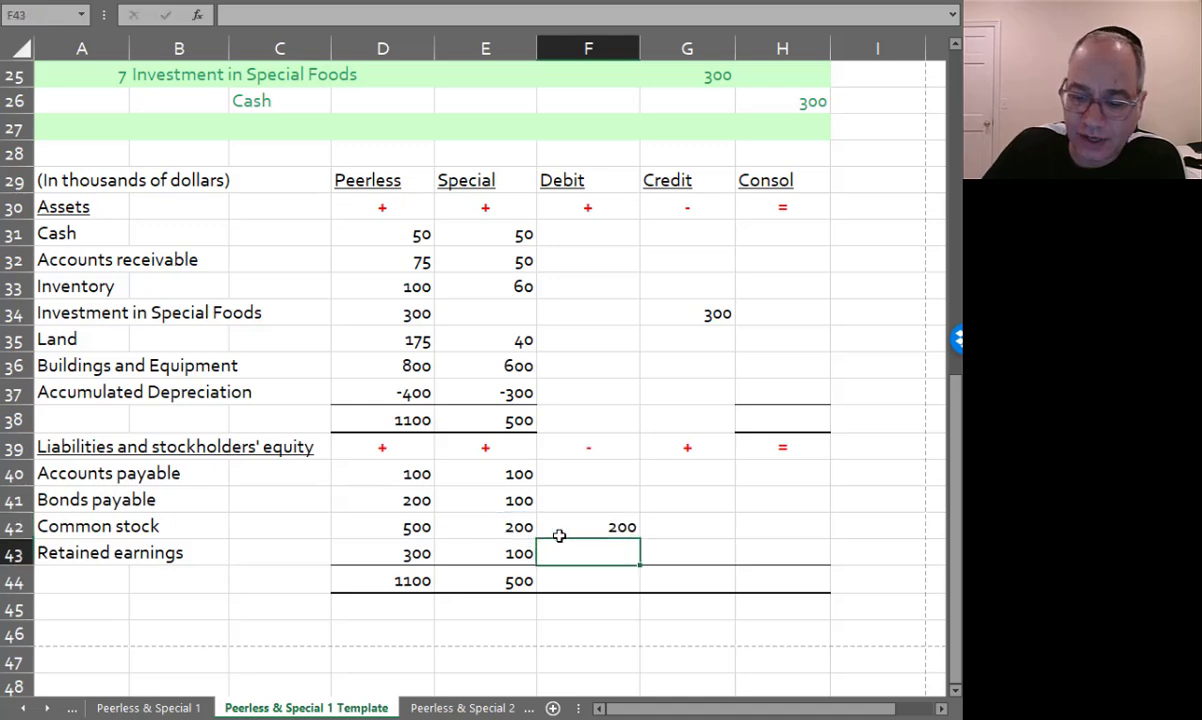
text(=)
key(Left)
key(Return)
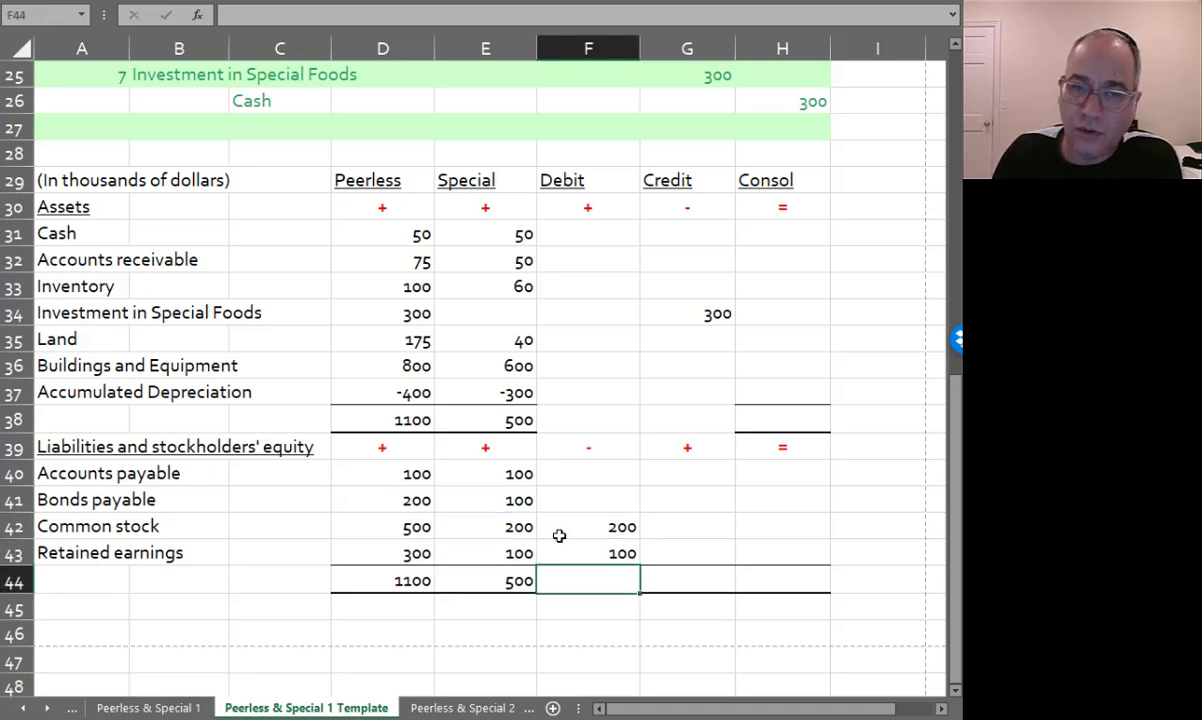
click(671, 314)
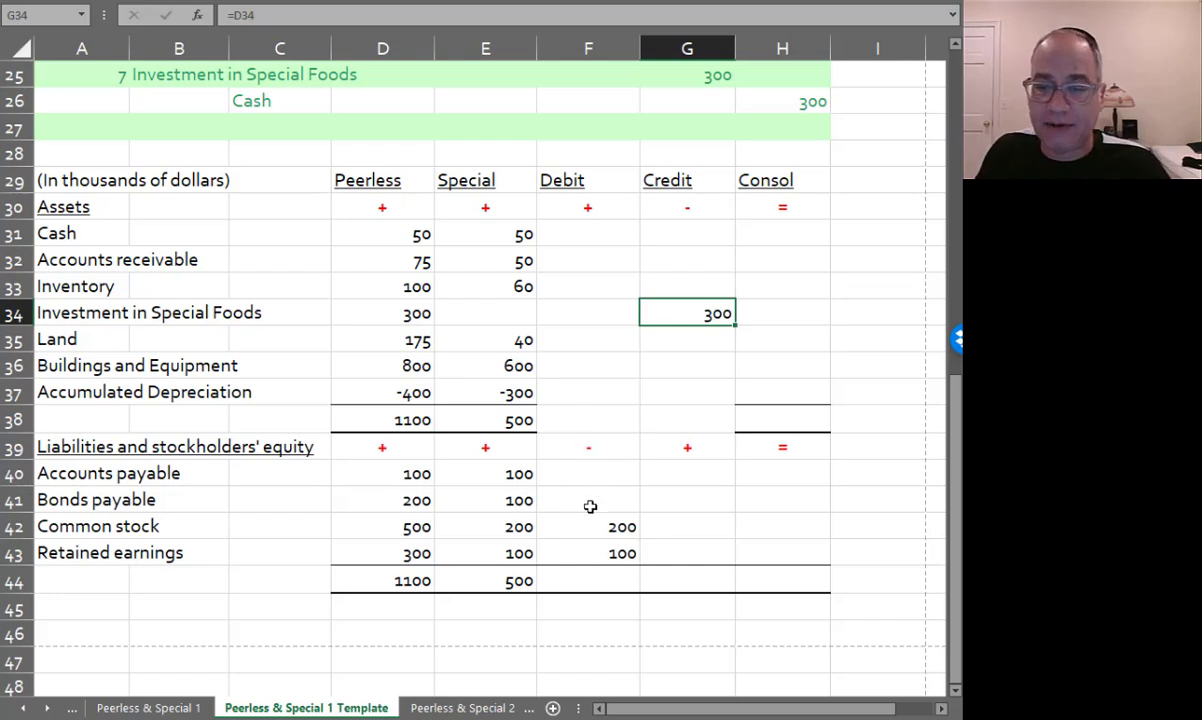
- Fill the 300, 200 and 100 elimination cells with yellow
ctrl+drag(577, 520, 571, 539)
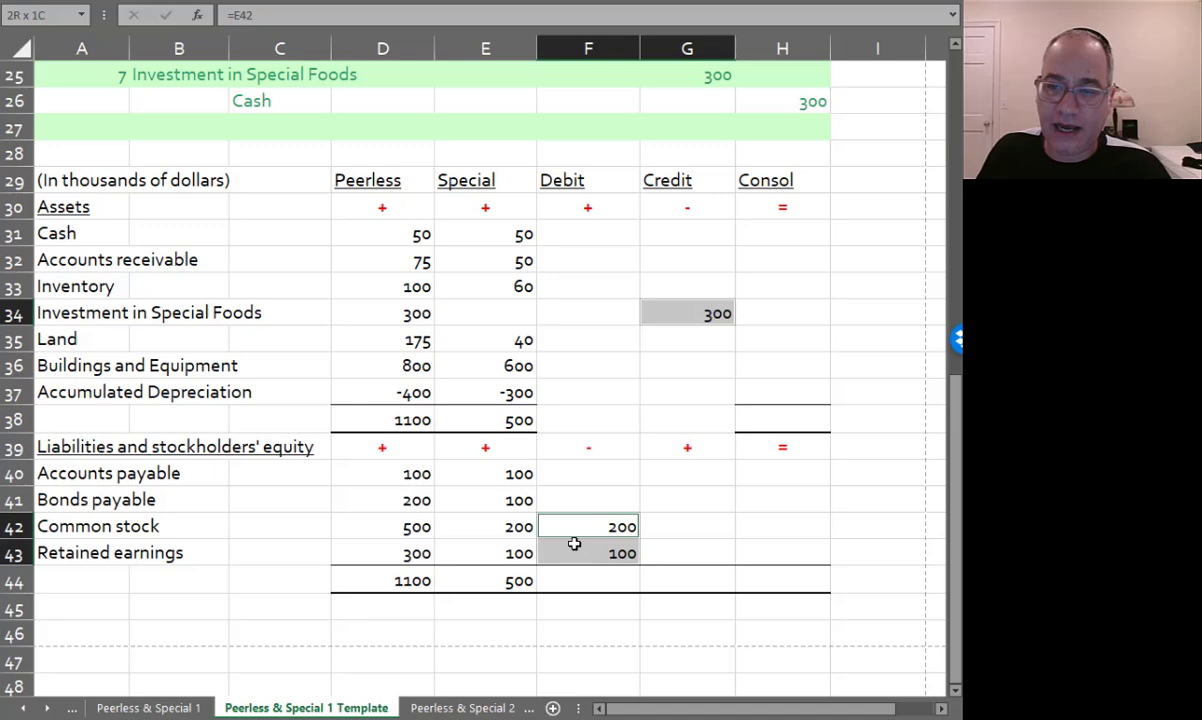
right_click(571, 537)
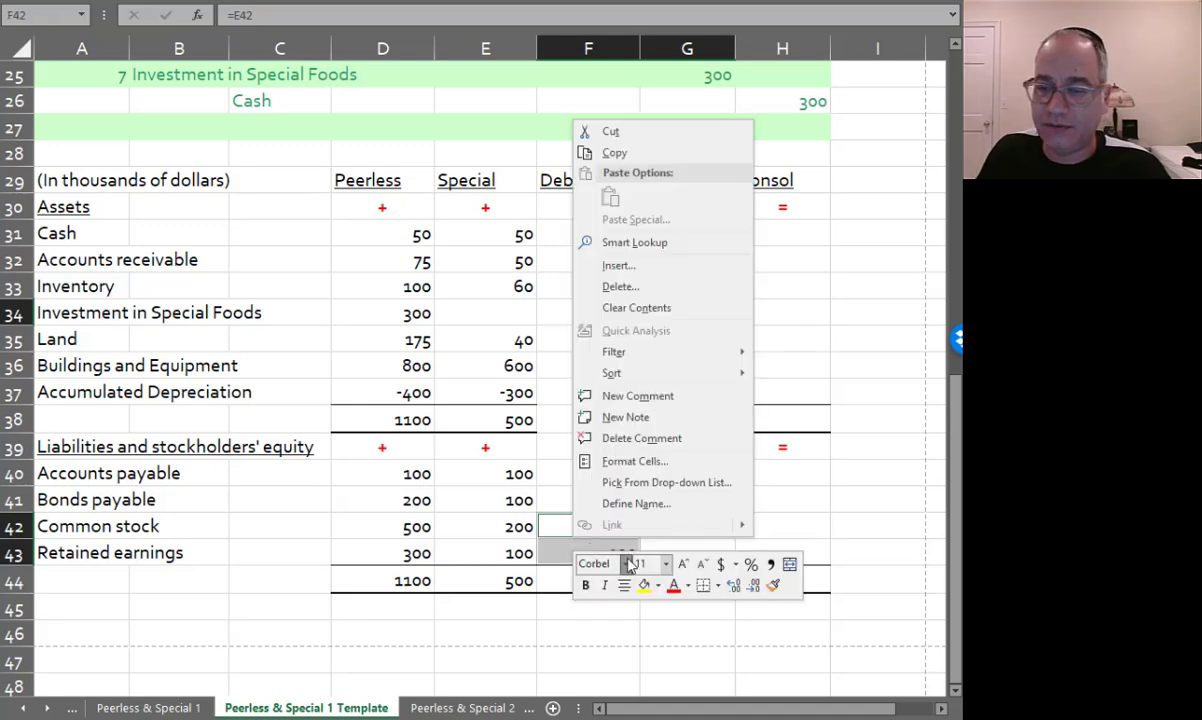
click(644, 585)
click(686, 395)
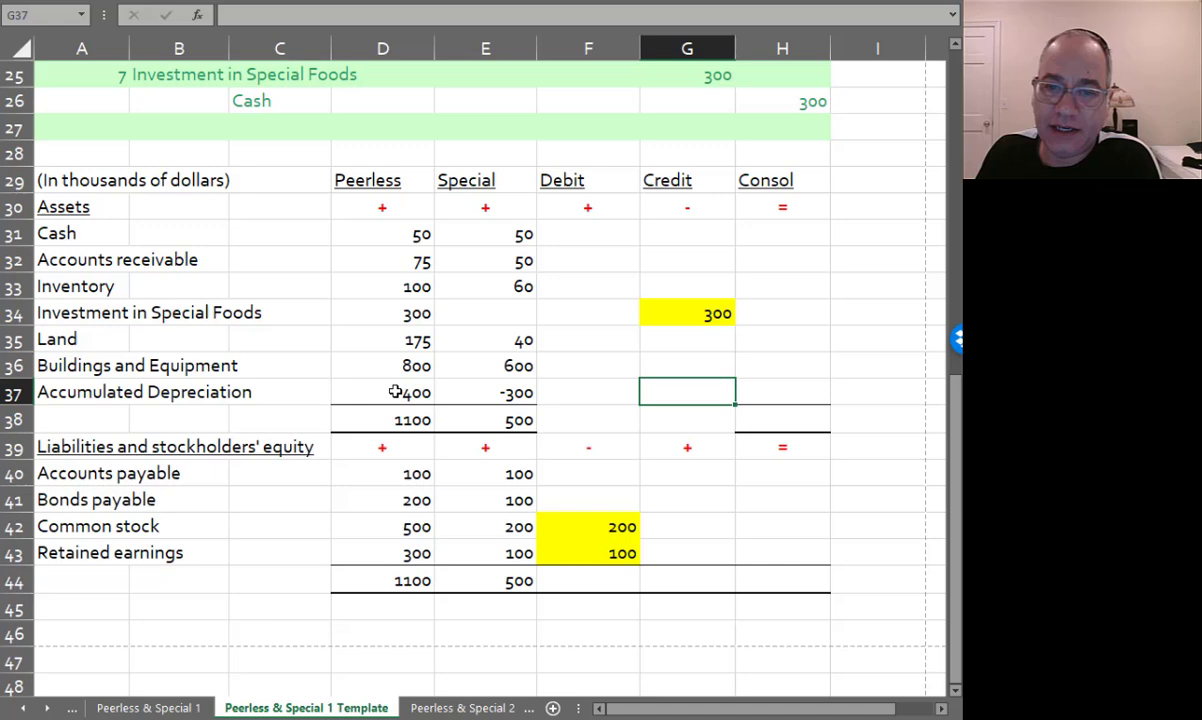
click(475, 393)
click(474, 368)
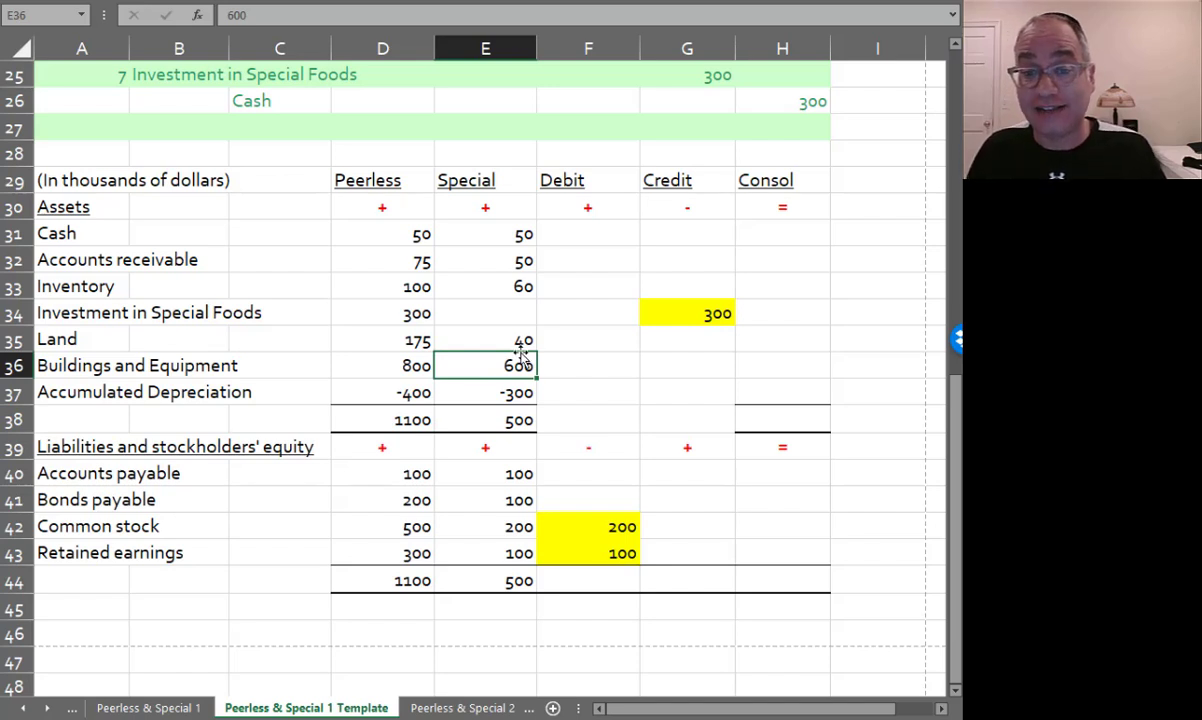
- Debit Accumulated Depreciation 300 (=-E37) and credit Buildings and Equipment 300 (=F37)
click(573, 390)
text(-)
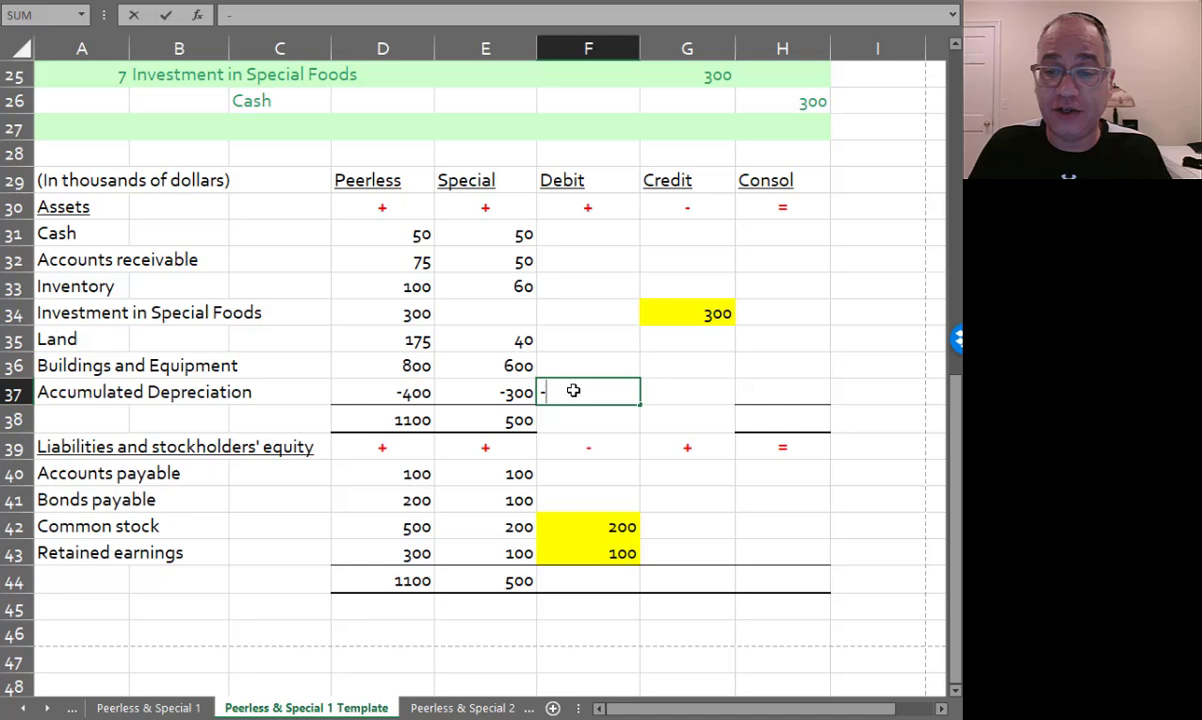
key(Left)
key(Return)
key(Up)
key(Up)
key(Right)
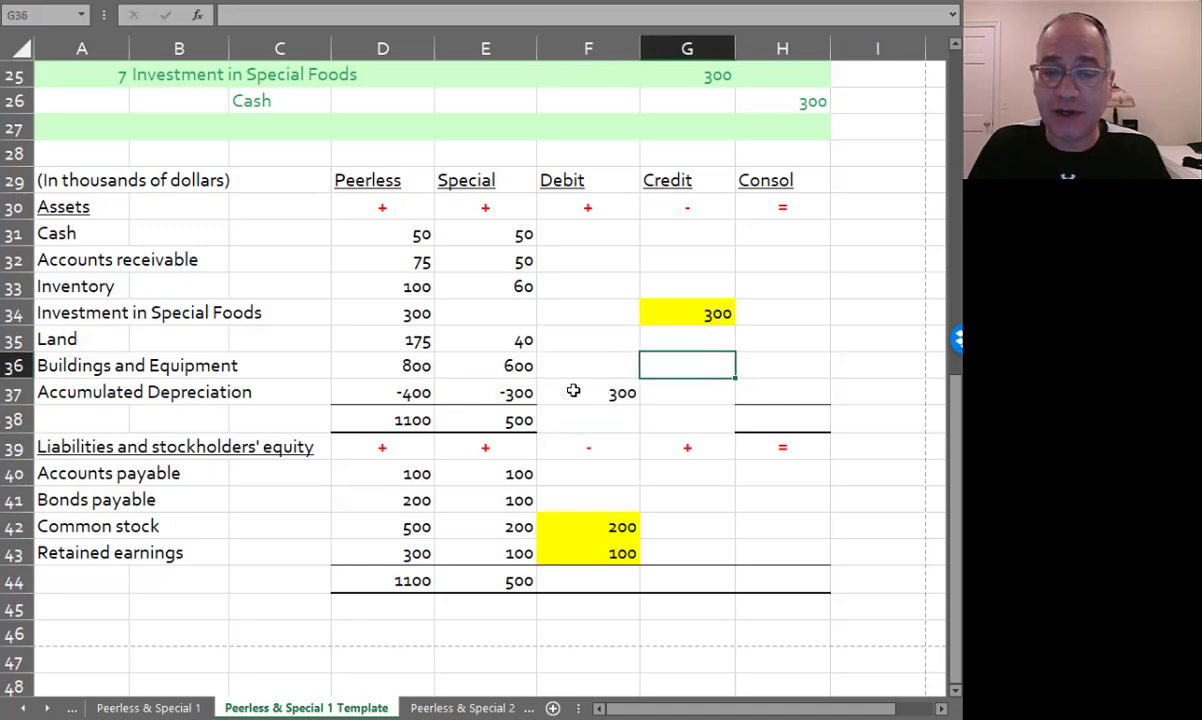
text(=)
key(Down)
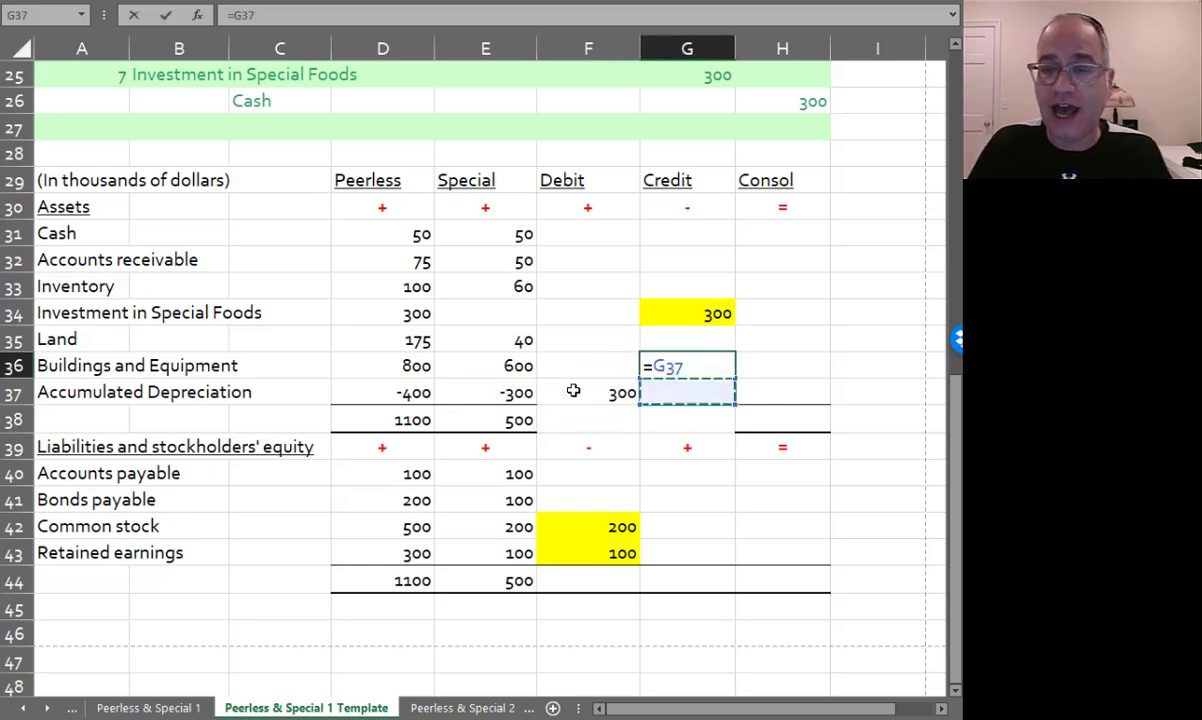
key(Left)
key(Return)
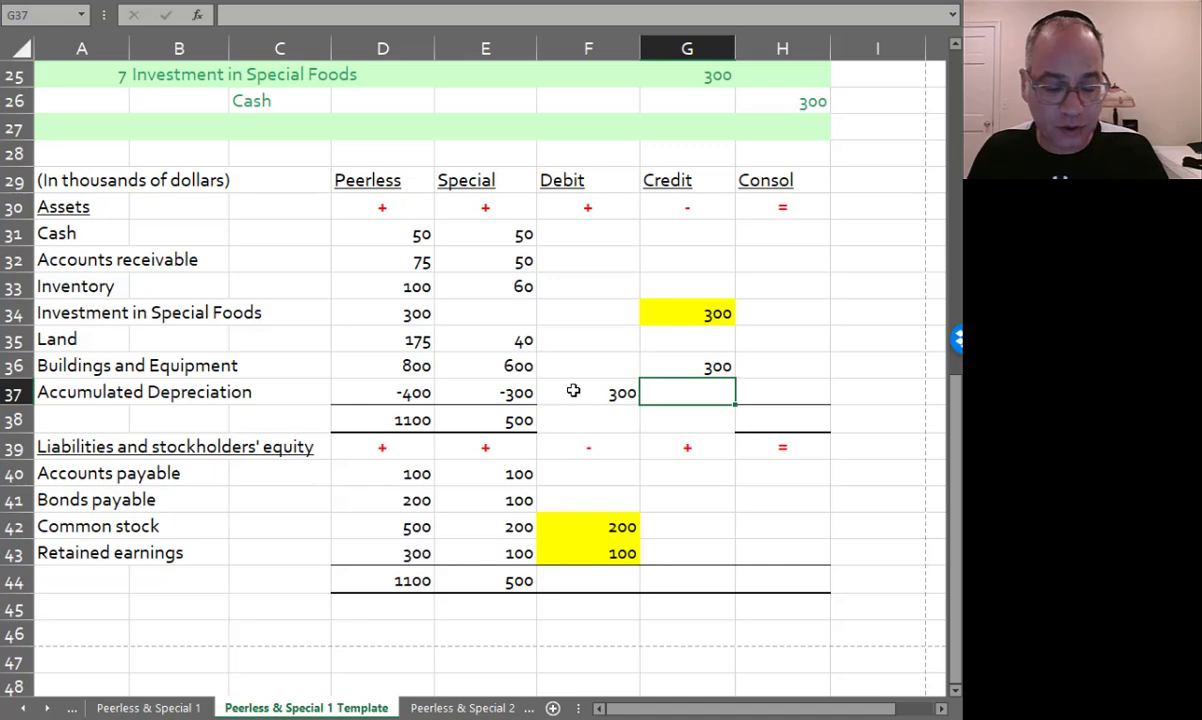
- Shade the G36 and F37 depreciation elimination cells light green
click(676, 366)
ctrl+click(613, 393)
right_click(613, 393)
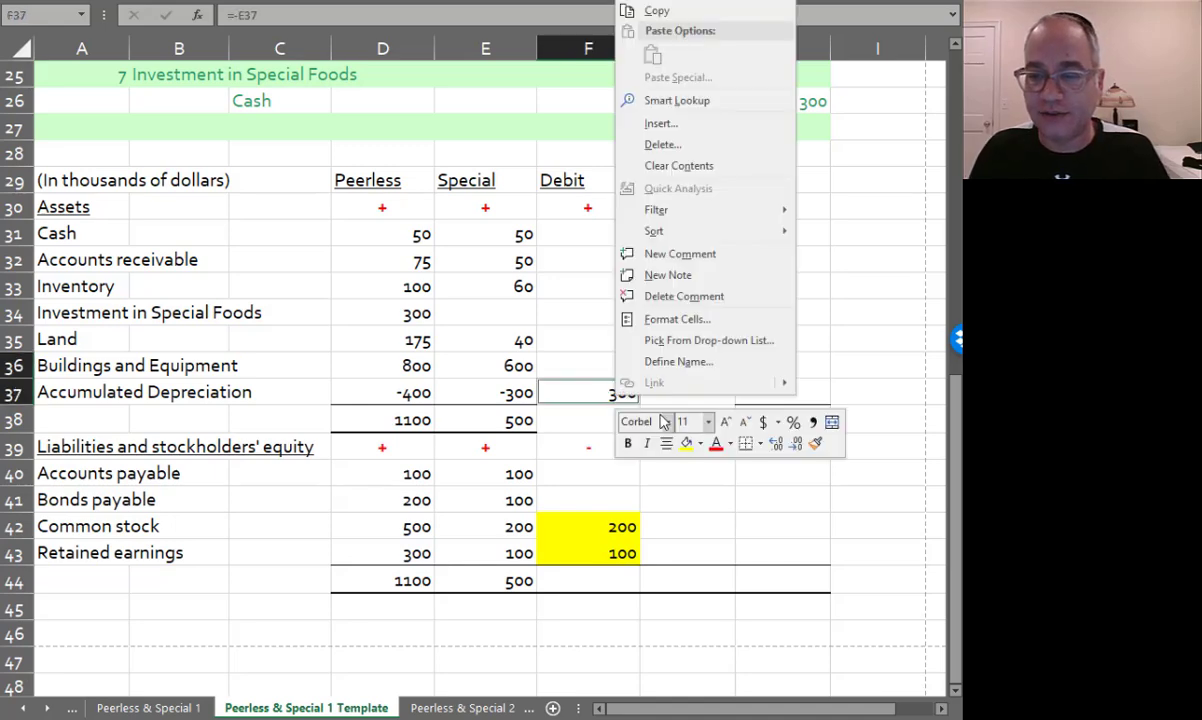
click(699, 443)
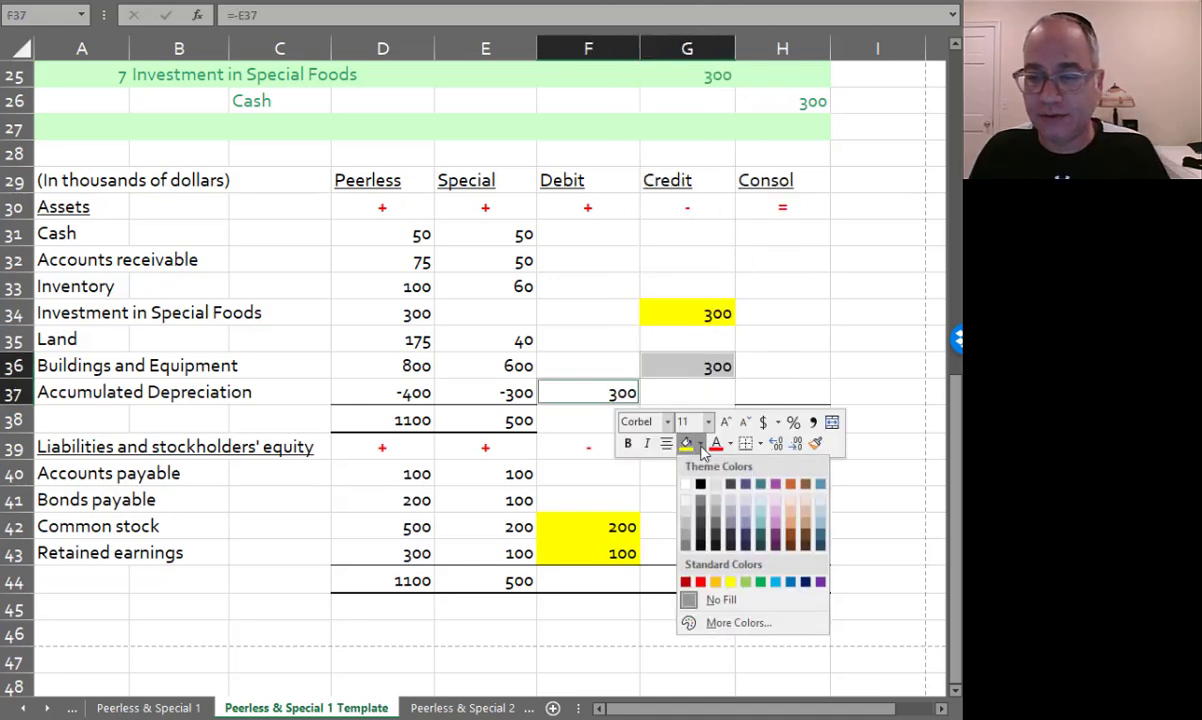
click(745, 581)
click(577, 472)
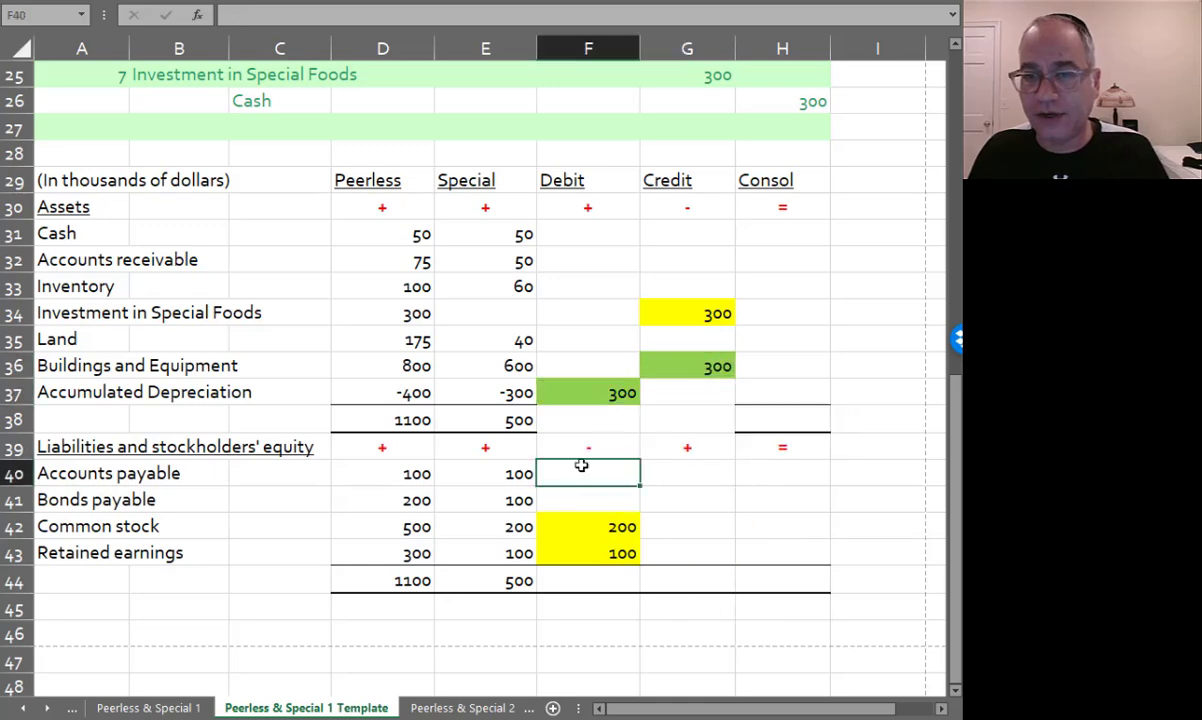
- Enter =D31+E31+F31-G31 in H31 and fill it down through H37 for the asset rows
click(754, 240)
text(=)
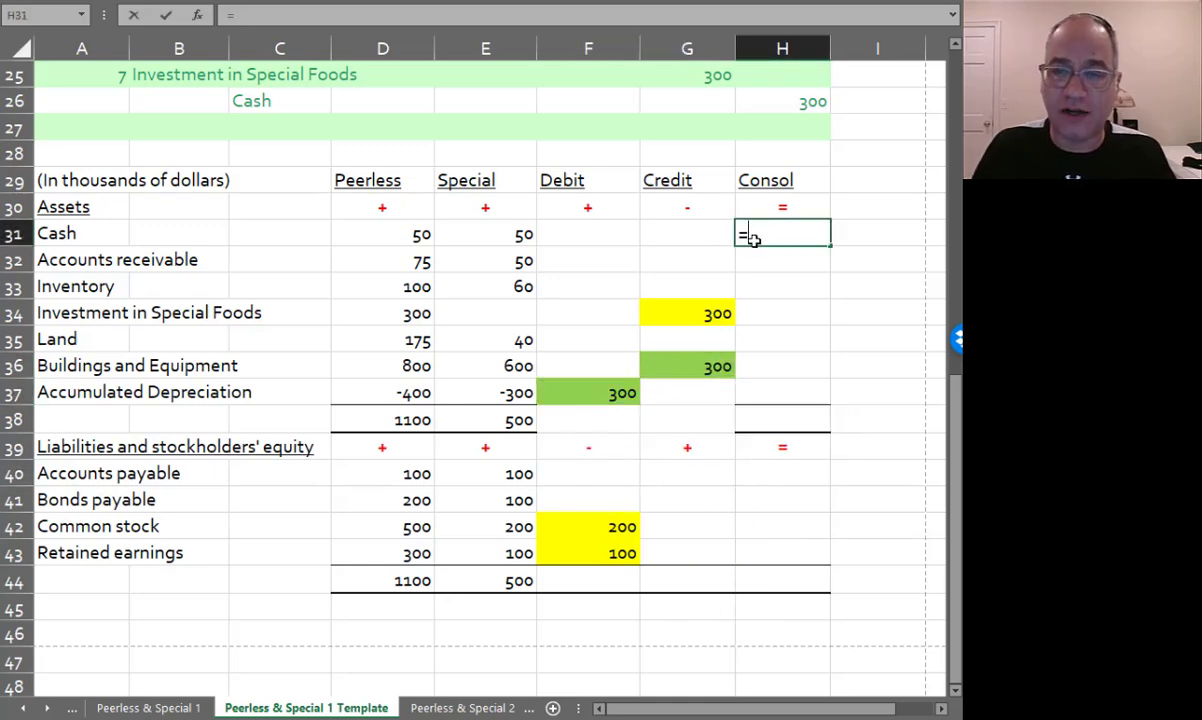
key(Left)
key(Left)
key(Left)
key(Left)
key(Left)
key(Right)
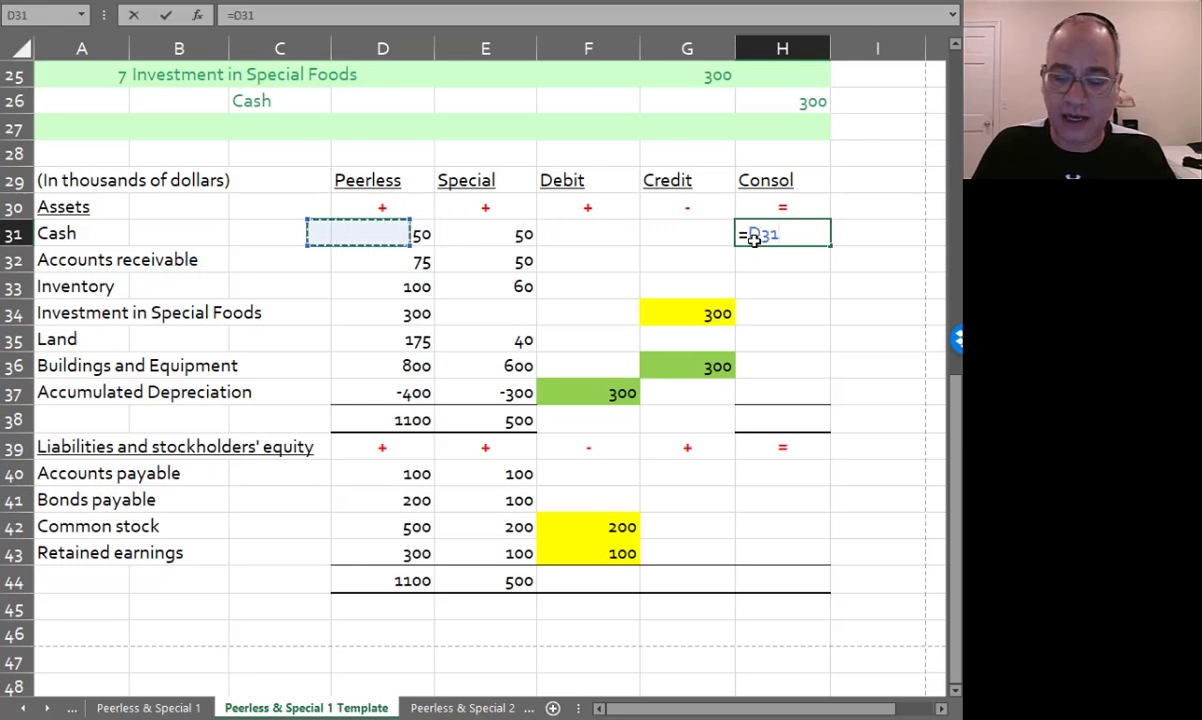
text(+)
key(Left)
key(Left)
key(Left)
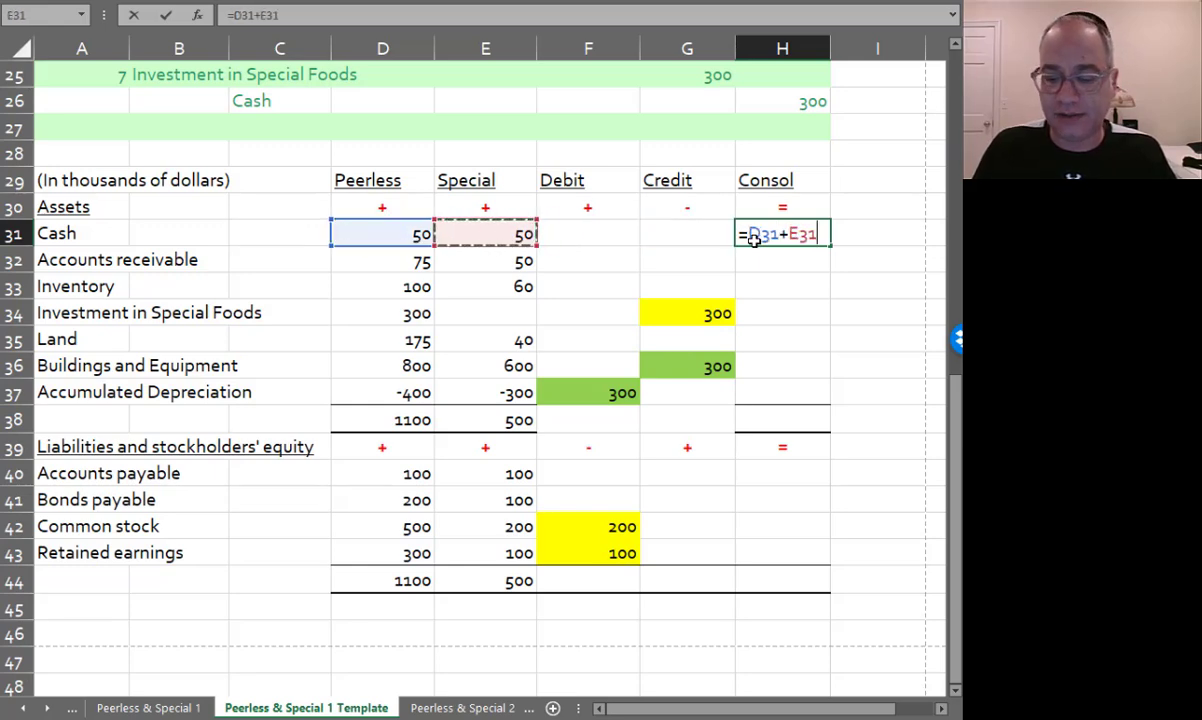
text(+)
key(Left)
key(Left)
text(-)
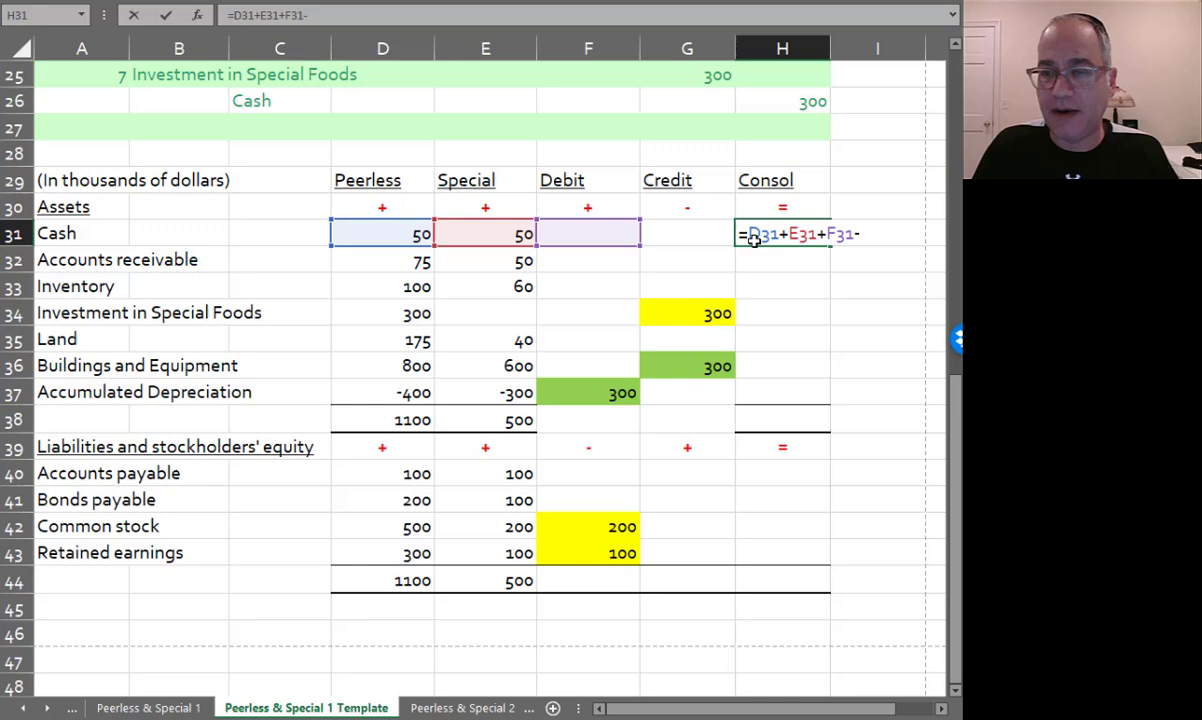
key(Left)
key(ctrl+Return)
key(shift+Down)
key(shift+Down)
key(shift+Down)
key(shift+Down)
key(shift+Down)
key(shift+Down)
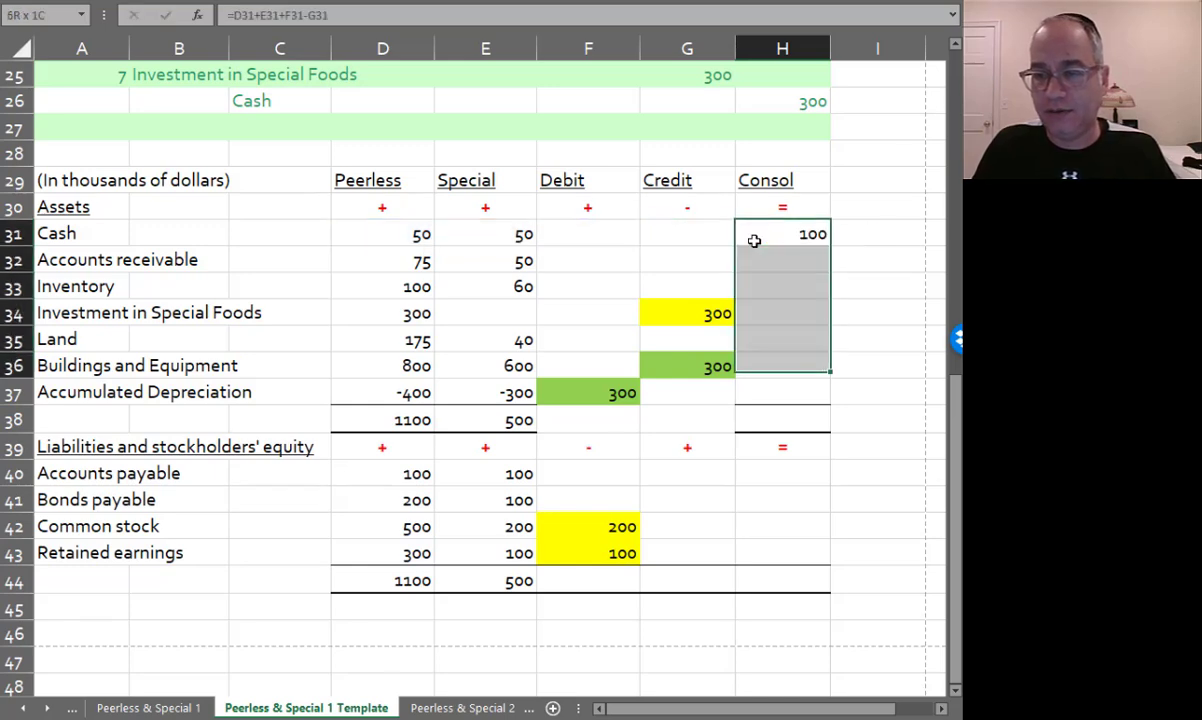
key(ctrl+d)
- Enter =D40+E40-F40+G40 in H40 and fill it down through H43 for liabilities and equity
key(Down)
key(Down)
key(Down)
key(Down)
key(Down)
key(Down)
key(Down)
key(Down)
key(Down)
key(Down)
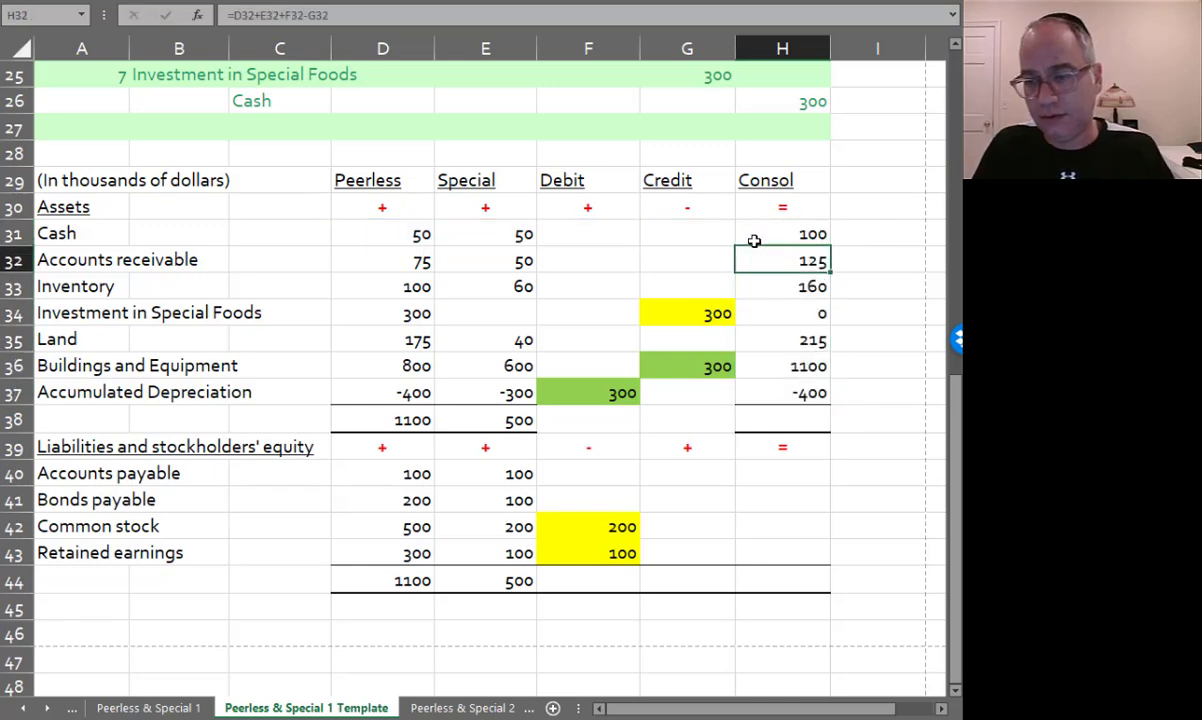
key(Up)
text(=)
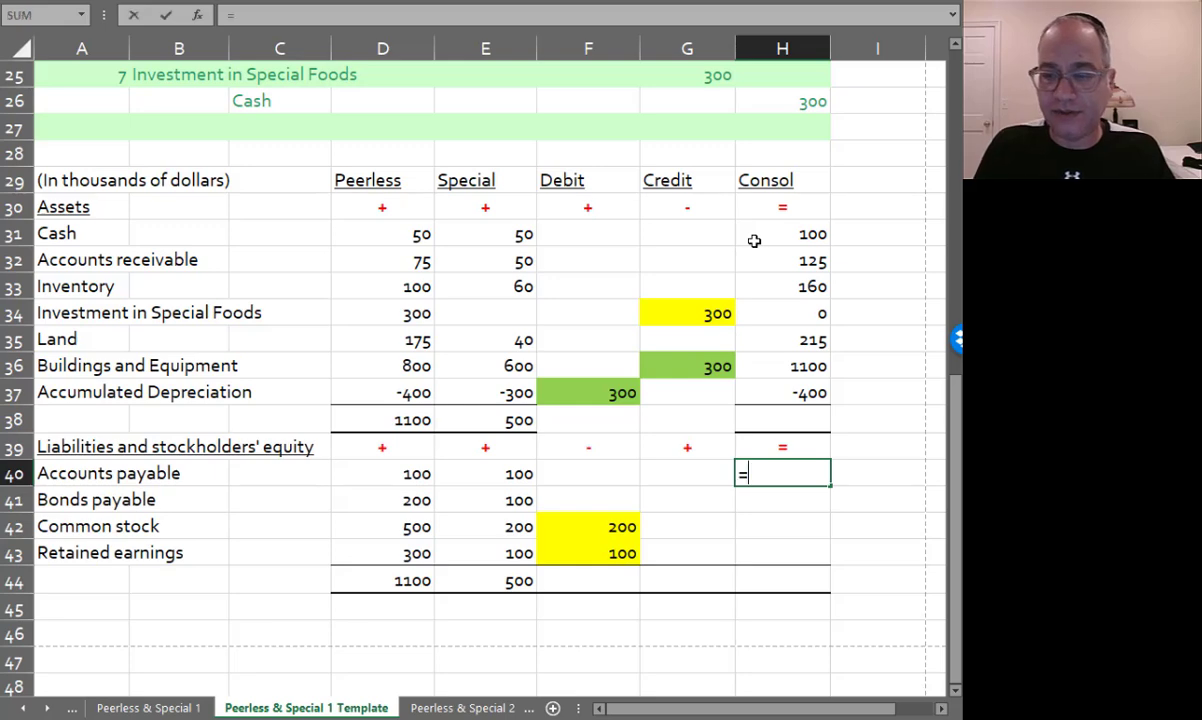
key(Left)
key(Left)
key(Left)
key(Left)
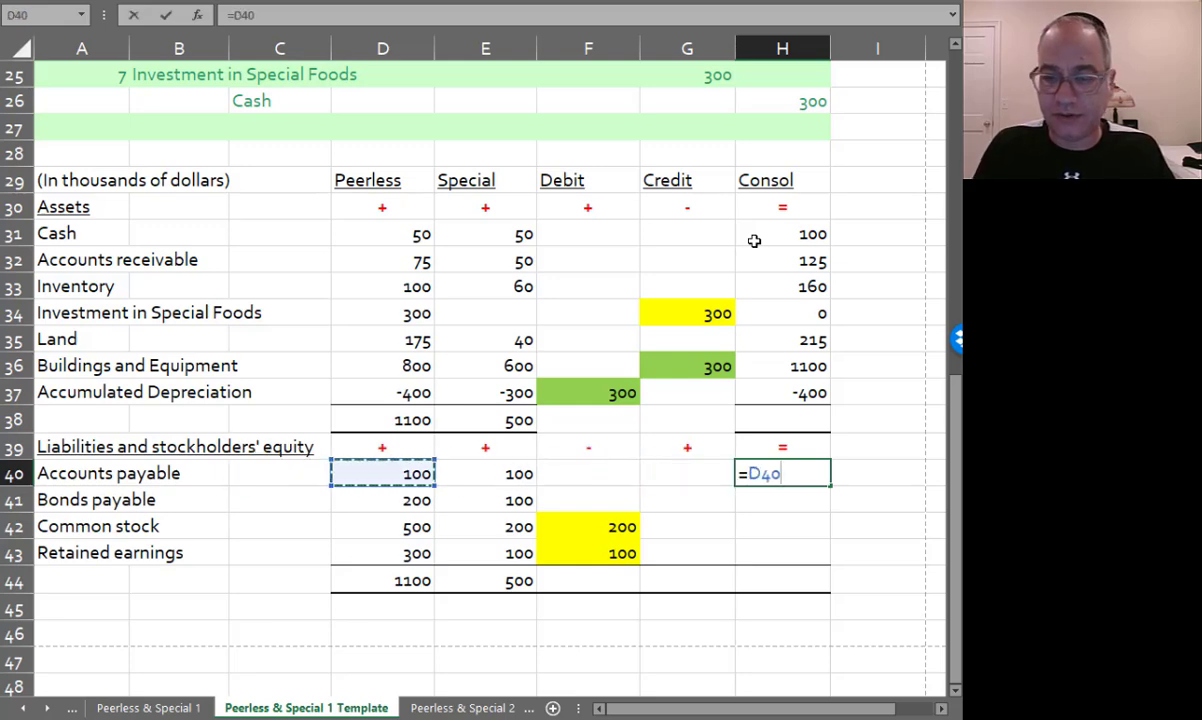
text(+)
key(Right)
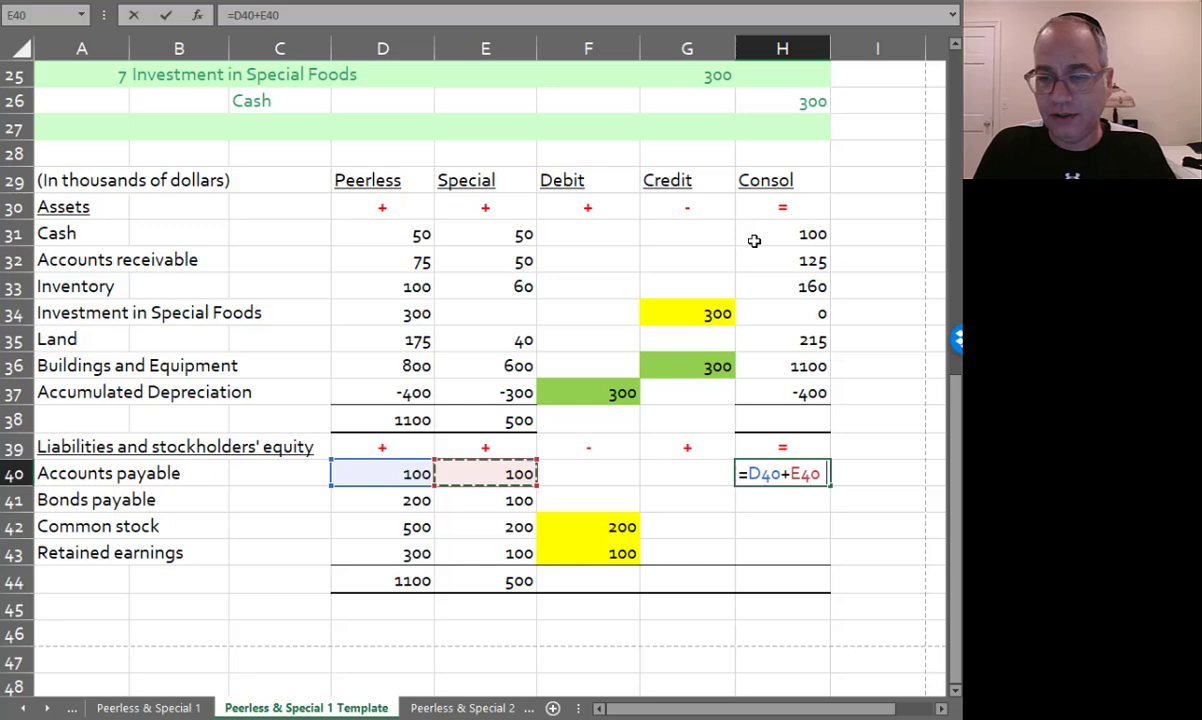
text(-)
key(Left)
key(Left)
text(+)
key(Left)
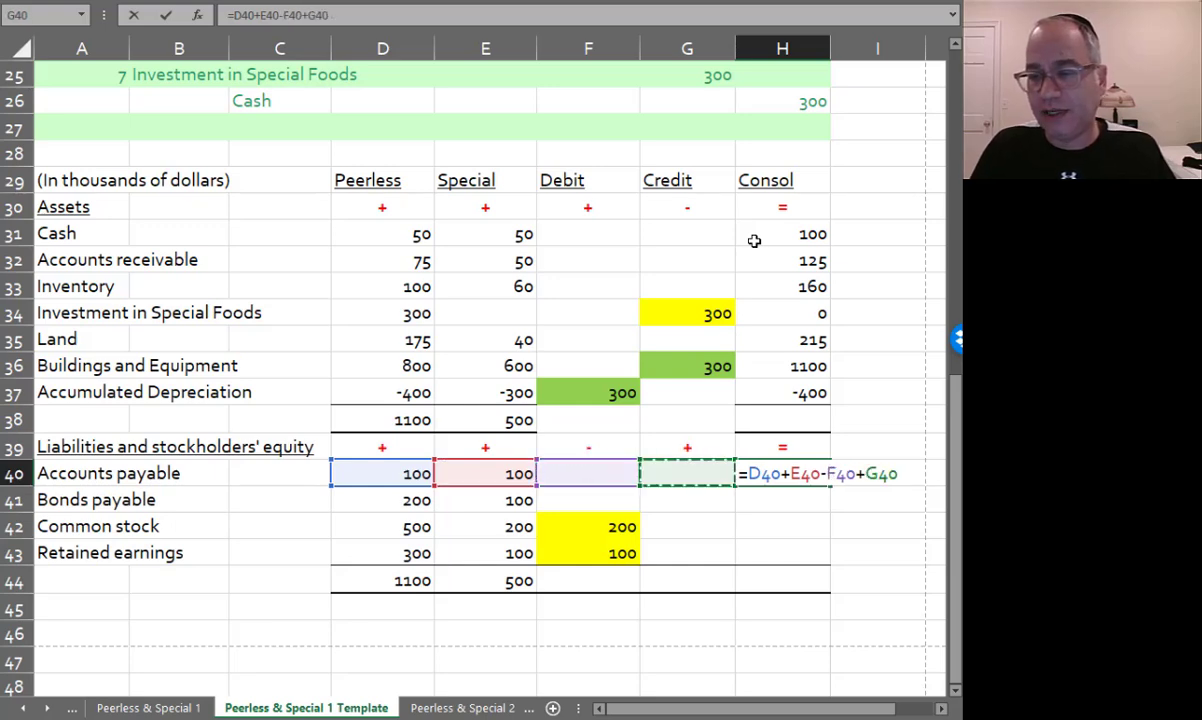
key(Return)
key(Up)
key(shift+Down)
key(shift+Down)
key(shift+Down)
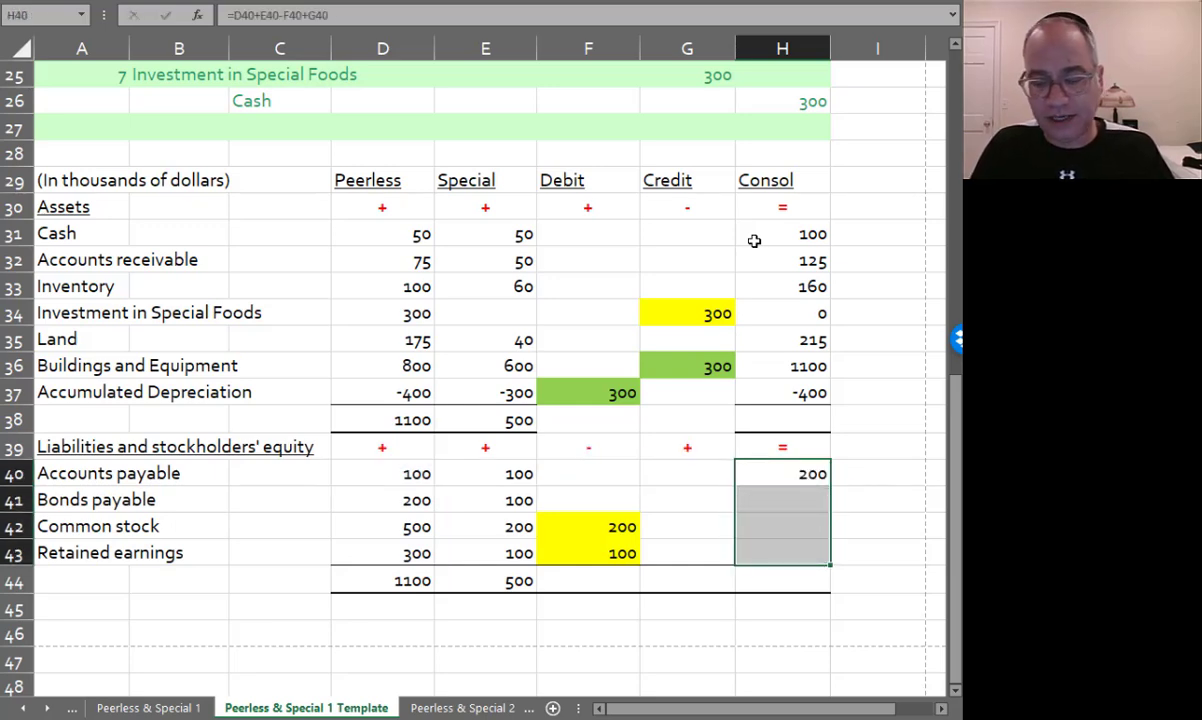
key(ctrl+d)
key(Down)
key(Down)
key(Down)
key(Down)
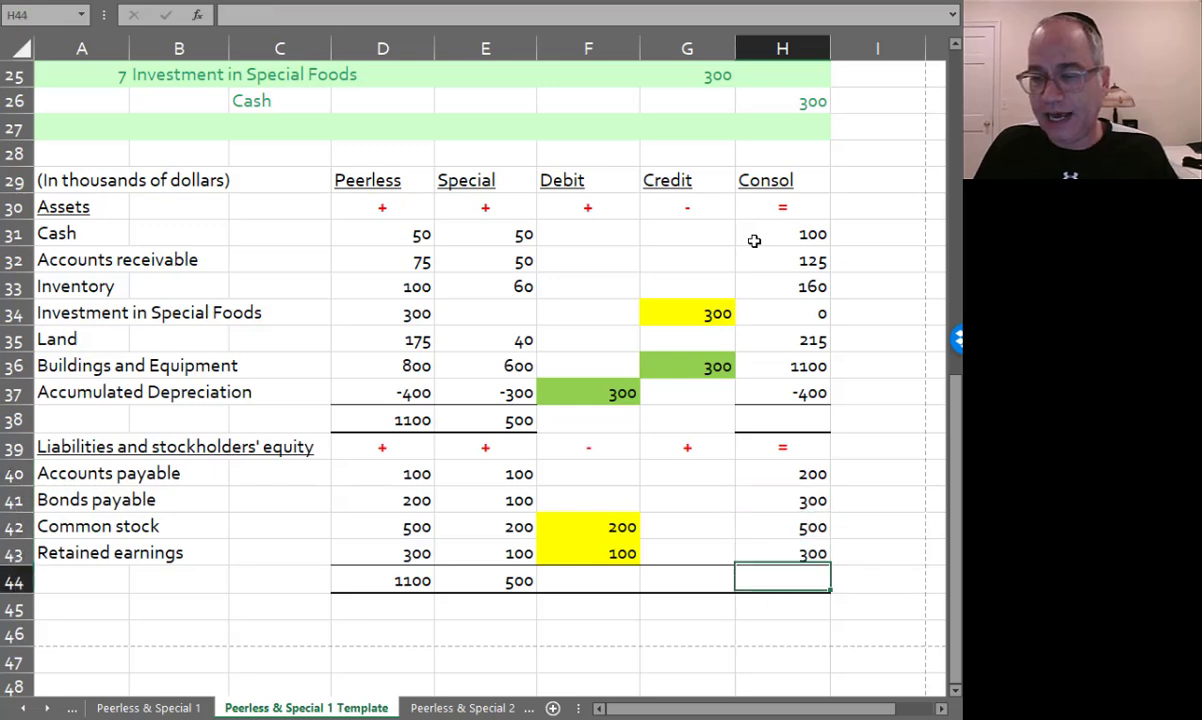
- Total the Debit column with =SUM(F31:F43) in F44 and copy it to G44 for Credits
key(Left)
key(Left)
text(=sum()
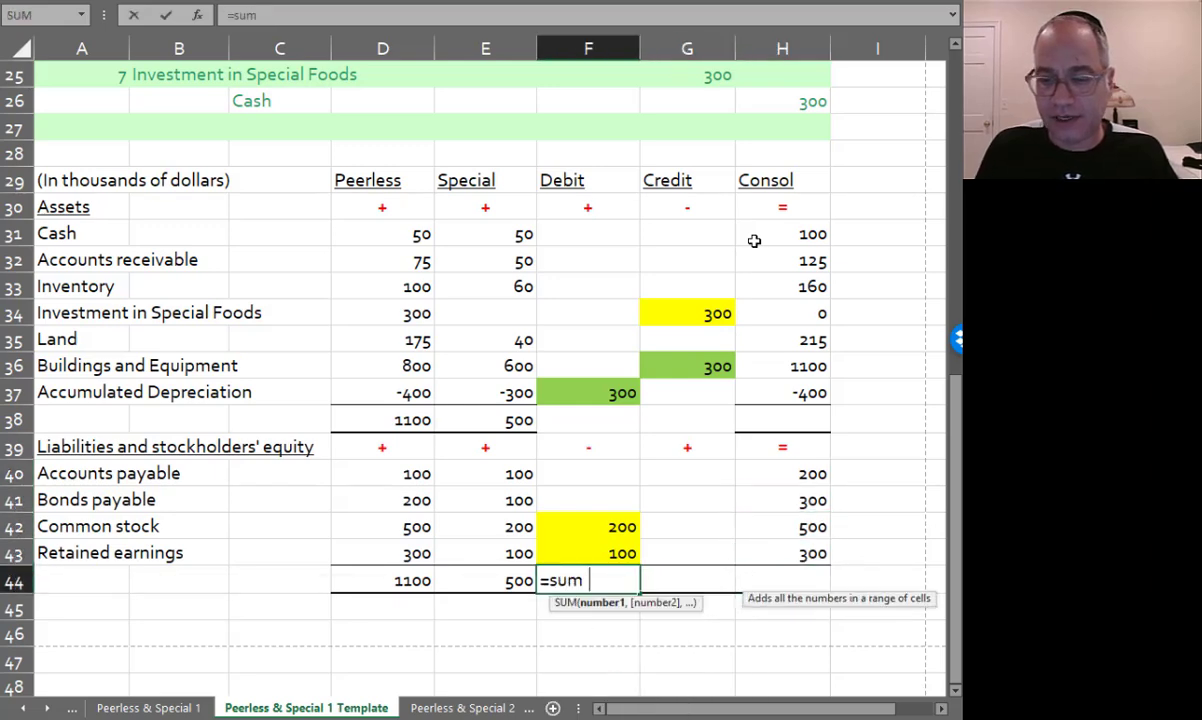
key(Up)
key(shift+Up)
key(shift+Up)
key(shift+Up)
key(shift+Up)
key(shift+Up)
key(shift+Up)
key(shift+Up)
key(shift+Up)
key(shift+Up)
key(shift+Up)
key(shift+Up)
key(shift+Up)
key(shift+Up)
key(shift+Up)
key(shift+Up)
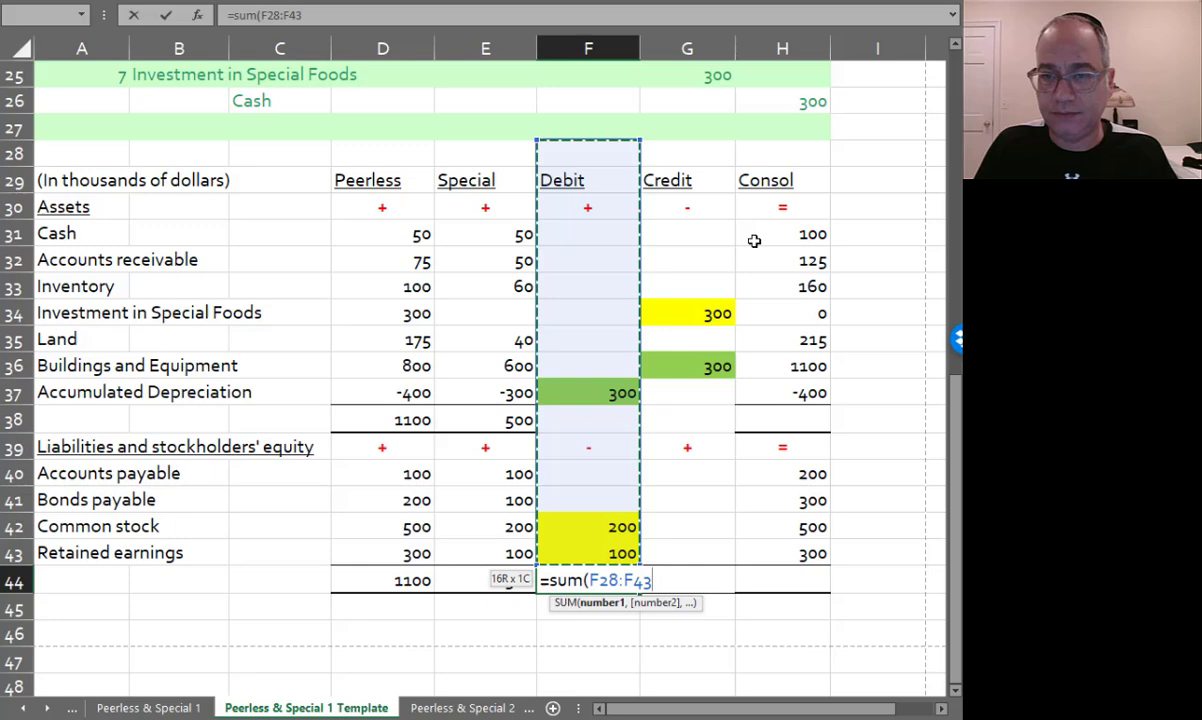
key(shift+Down)
key(shift+Down)
key(shift+Down)
text())
key(Return)
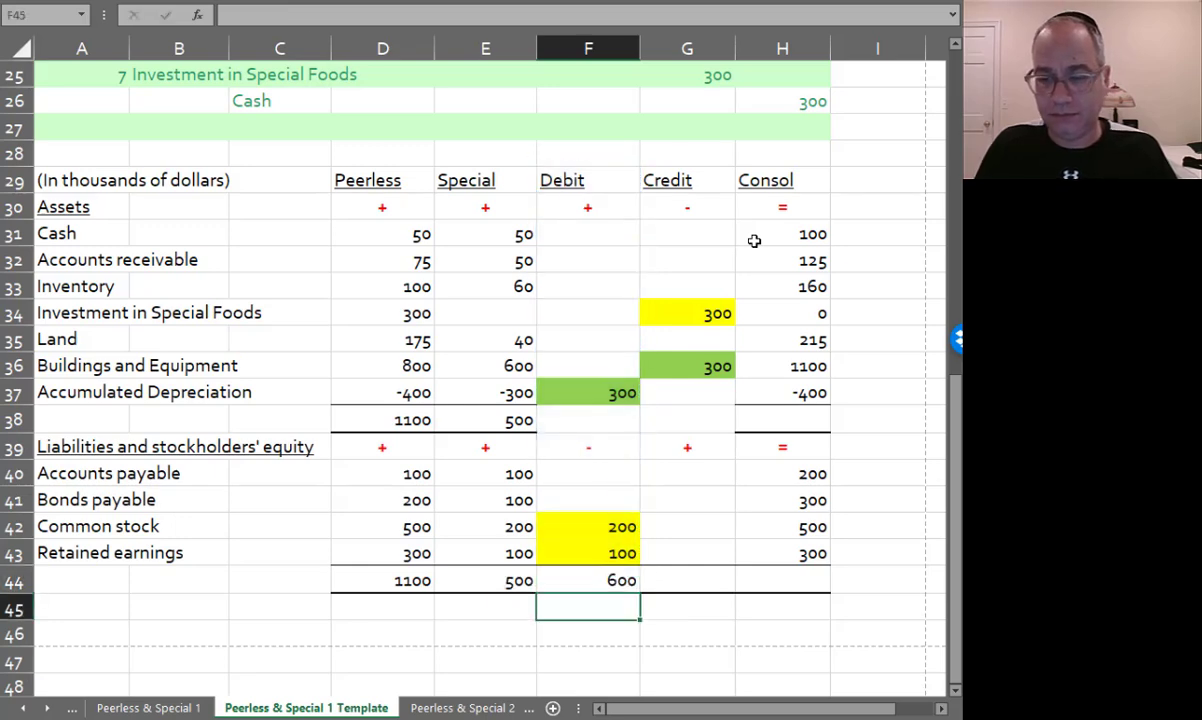
key(Up)
key(ctrl+c)
key(Right)
key(ctrl+v)
- Sum consolidated assets =SUM(H31:H37) in H38 and equities =SUM(H40:H43) in H44
key(Right)
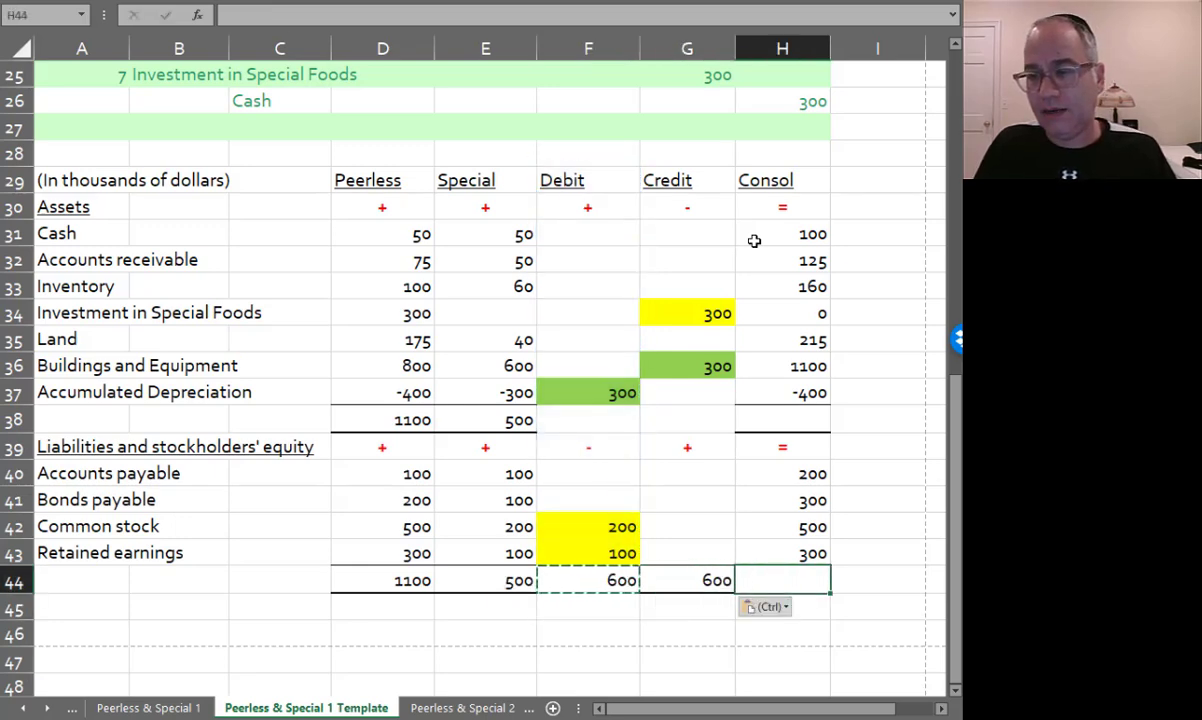
key(Up)
key(Up)
key(Up)
text(=sum()
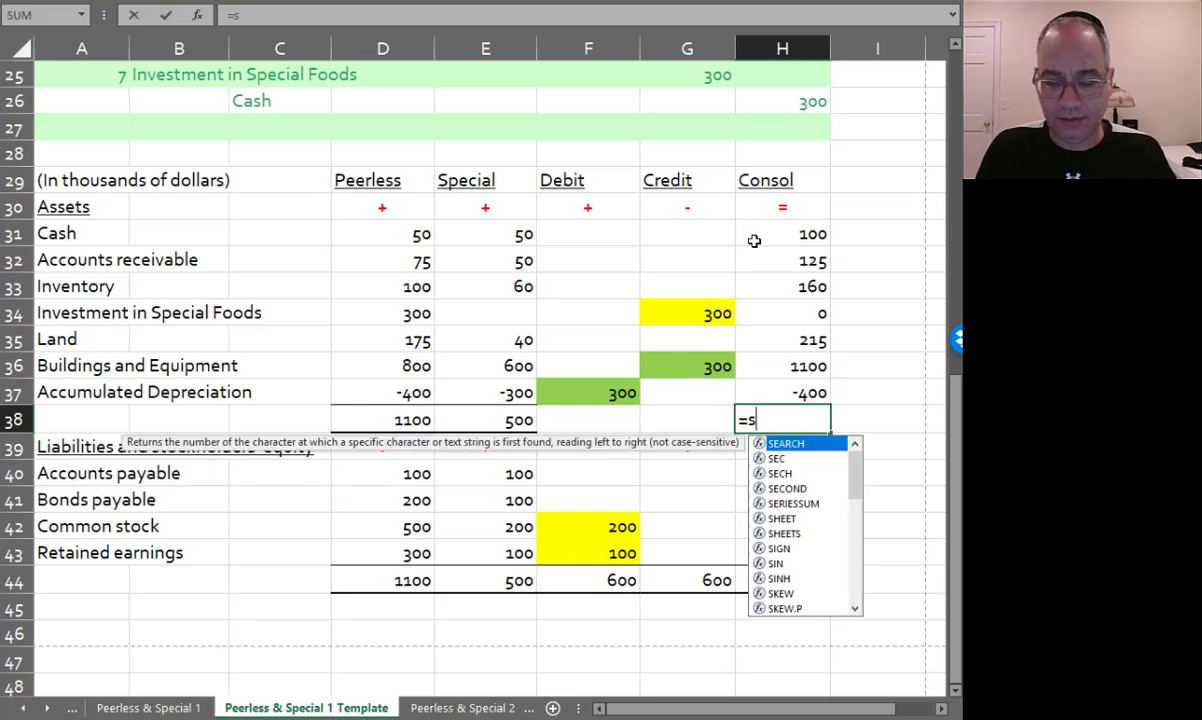
key(Up)
key(shift+Up)
key(shift+Up)
key(shift+Up)
key(shift+Up)
key(shift+Up)
key(shift+Up)
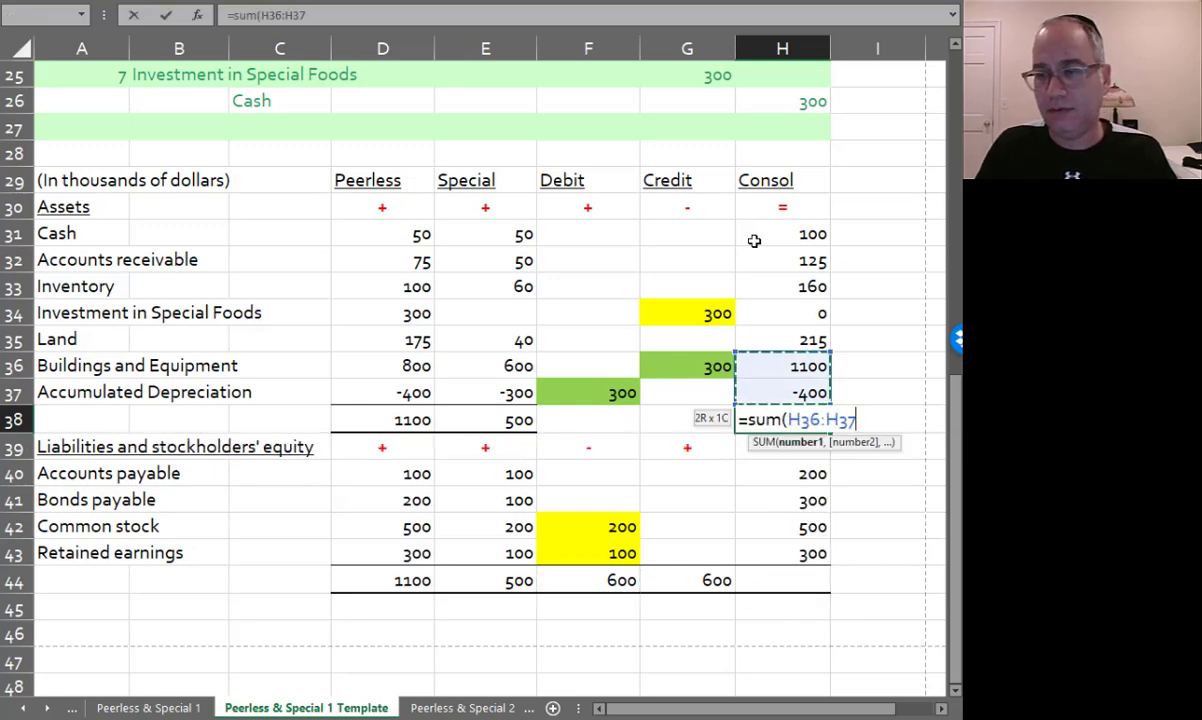
key(Return)
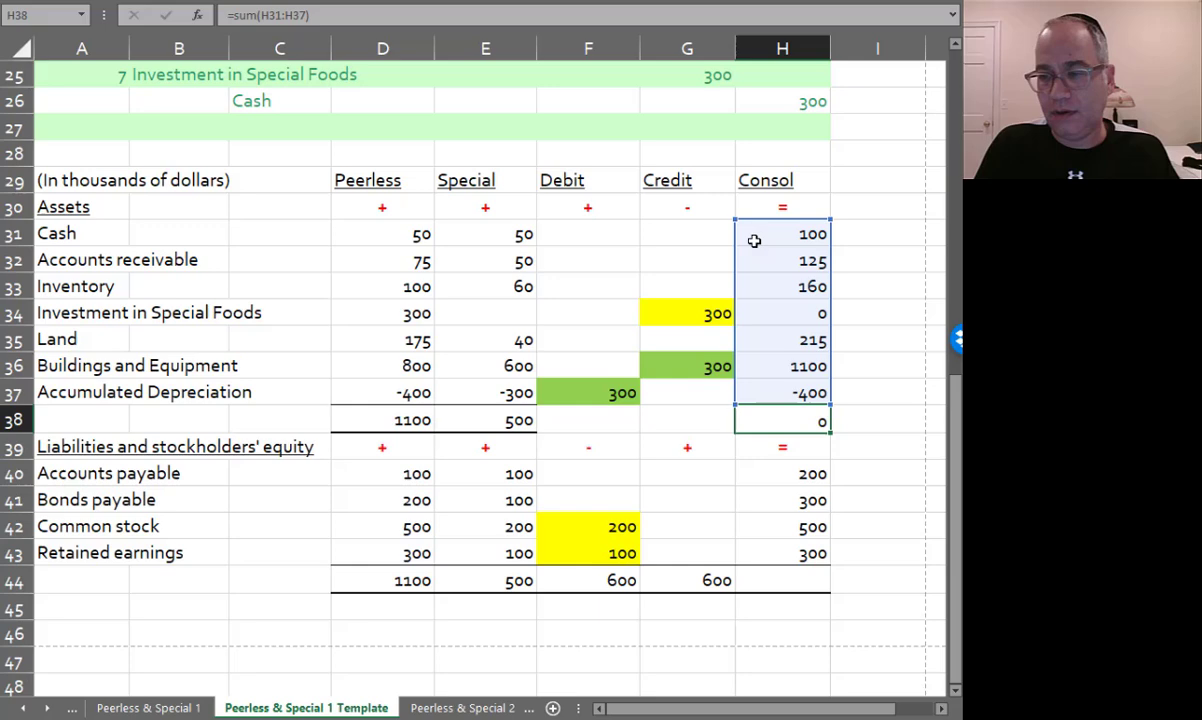
key(Left)
key(Left)
key(Right)
key(Right)
key(Down)
key(Down)
key(Down)
key(Down)
key(Down)
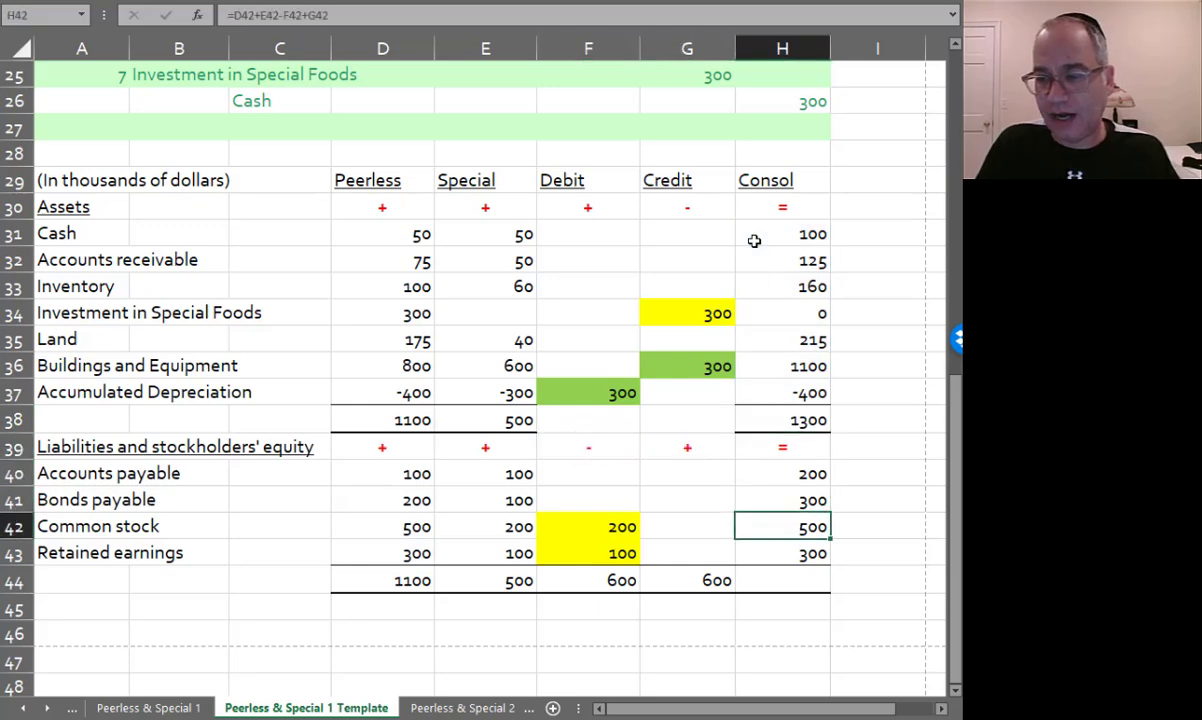
text(=sum()
key(Up)
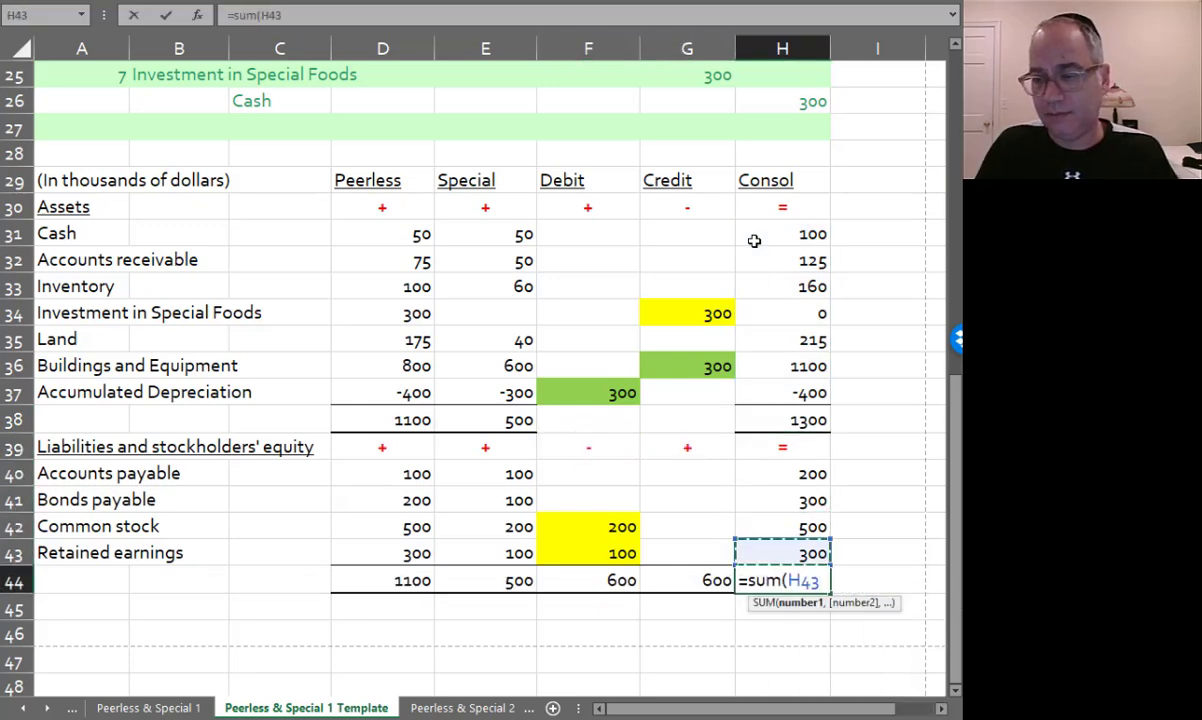
key(shift+Up)
key(shift+Up)
key(shift+Up)
key(Return)
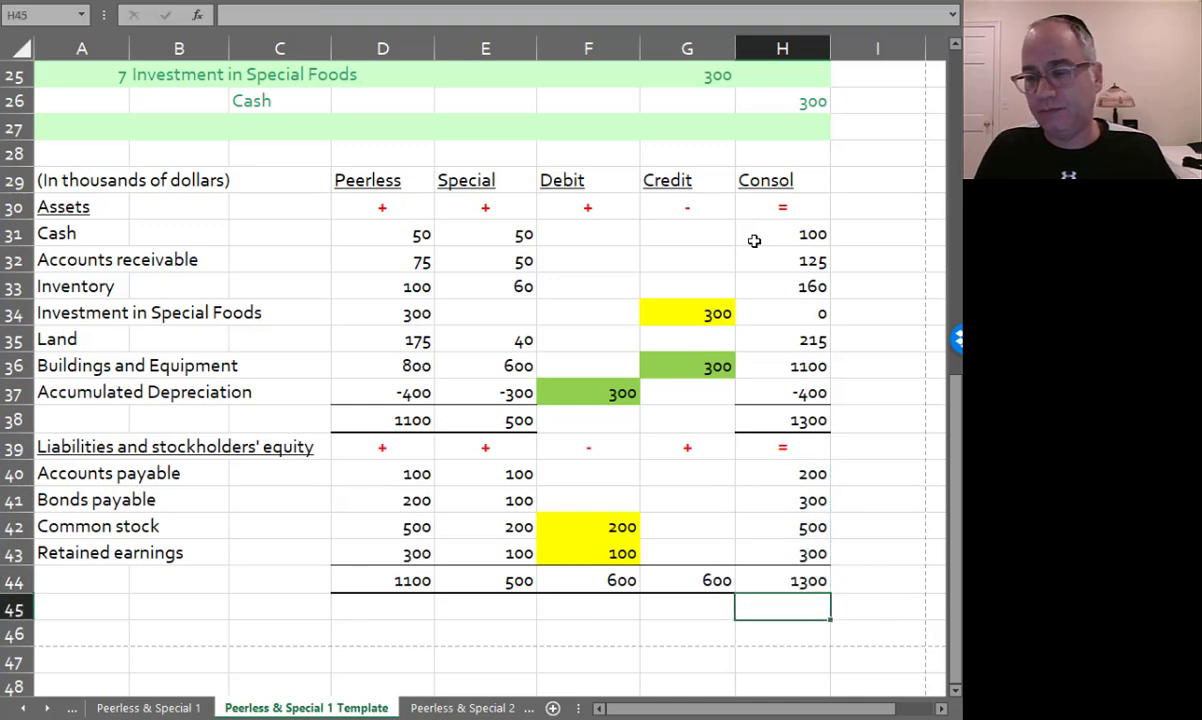
- Verify the 600 Debit/Credit totals and the 1300 asset and equity totals
drag(610, 580, 690, 580)
click(770, 428)
click(787, 581)
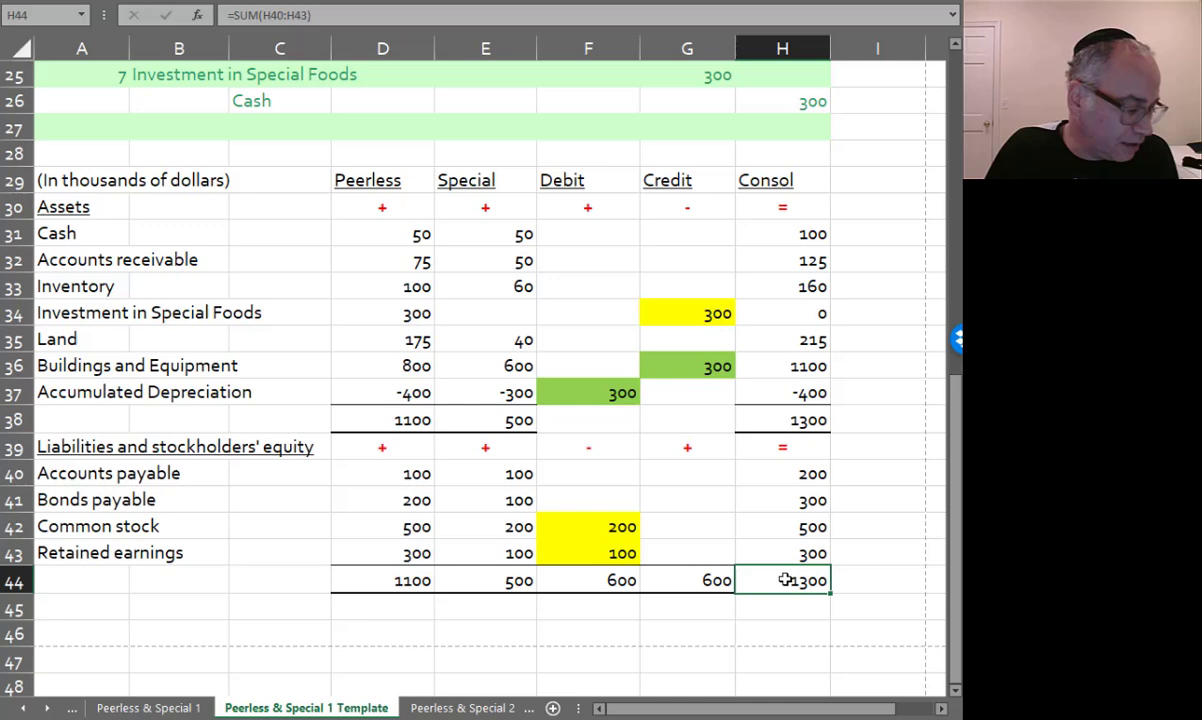